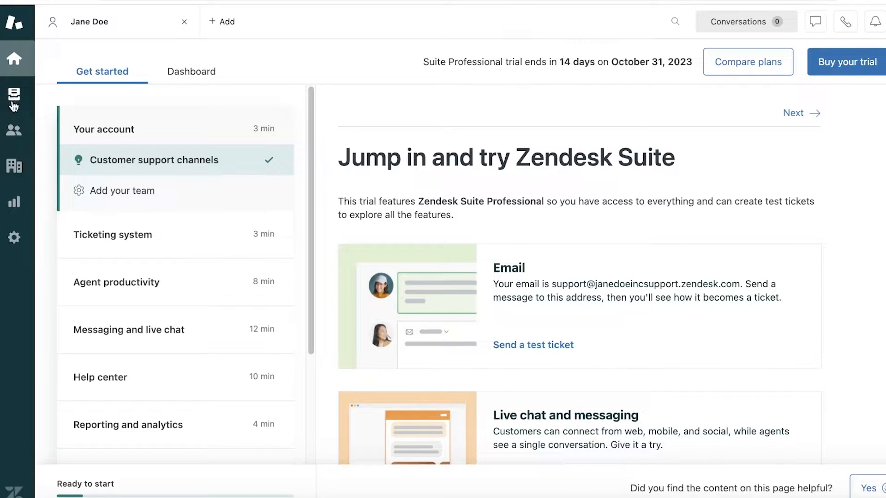
Open the ticket views, refresh the view list and dismiss the tip about filtering views.
left_click(13, 95)
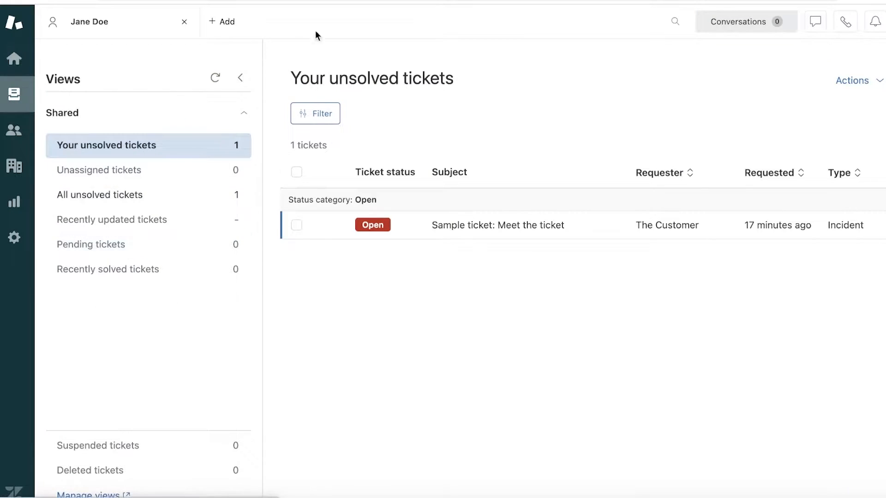
left_click(216, 75)
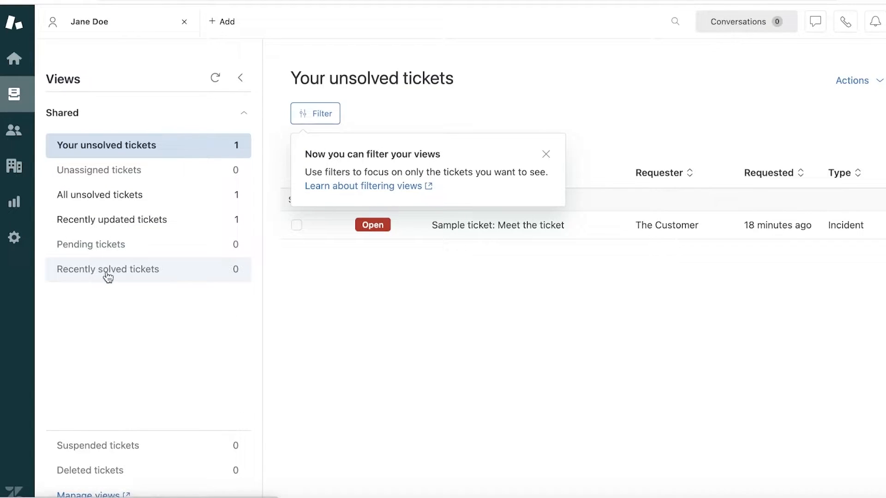
left_click(546, 154)
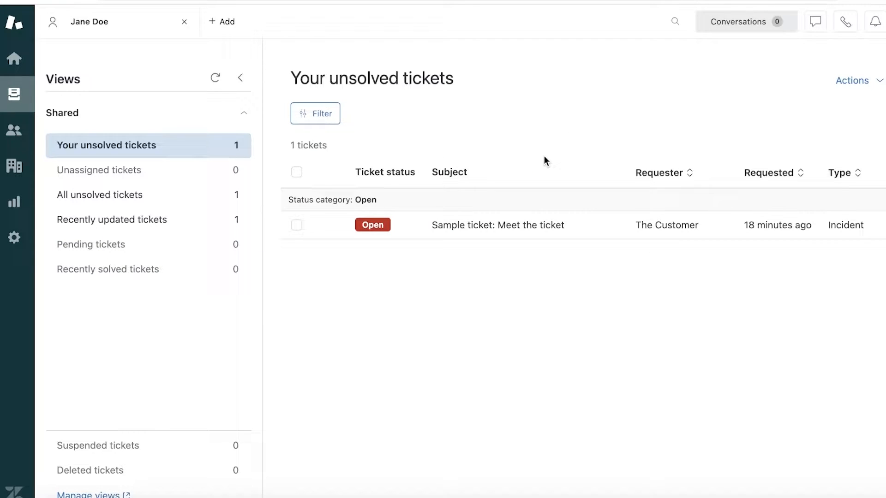
Open the customer list, inspect the form for adding a new customer and check the bulk import option.
left_click(20, 140)
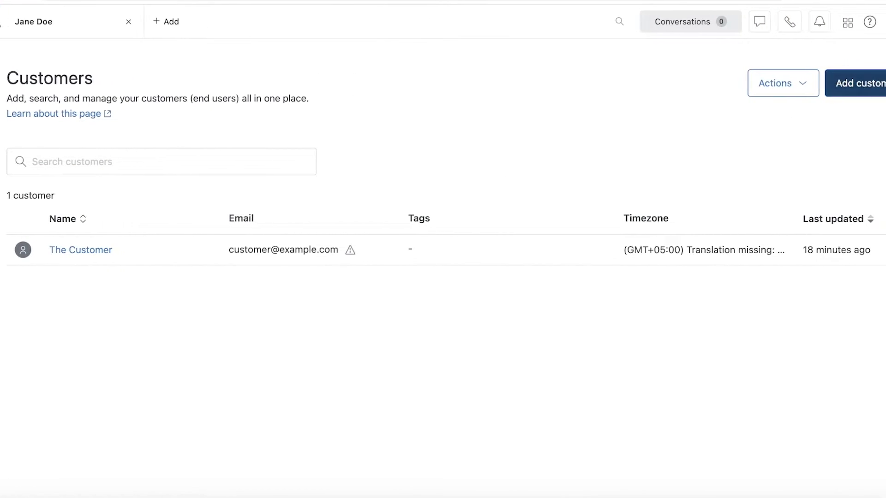
left_click(856, 83)
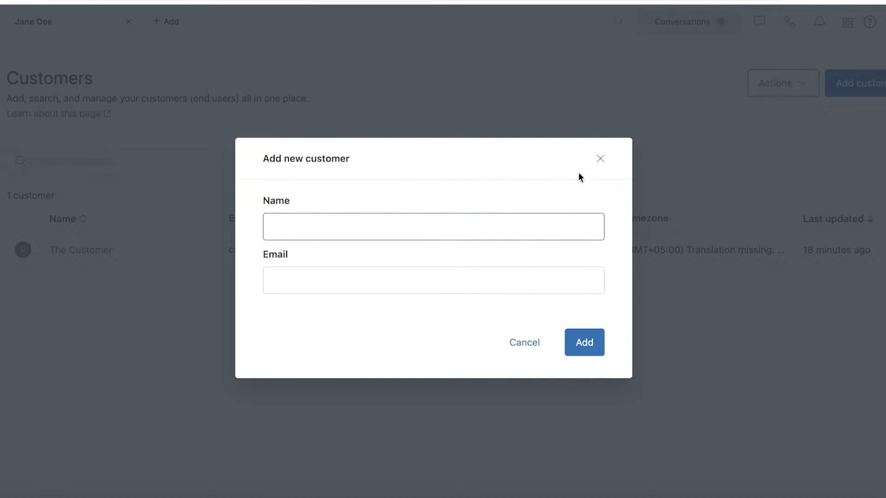
left_click(601, 158)
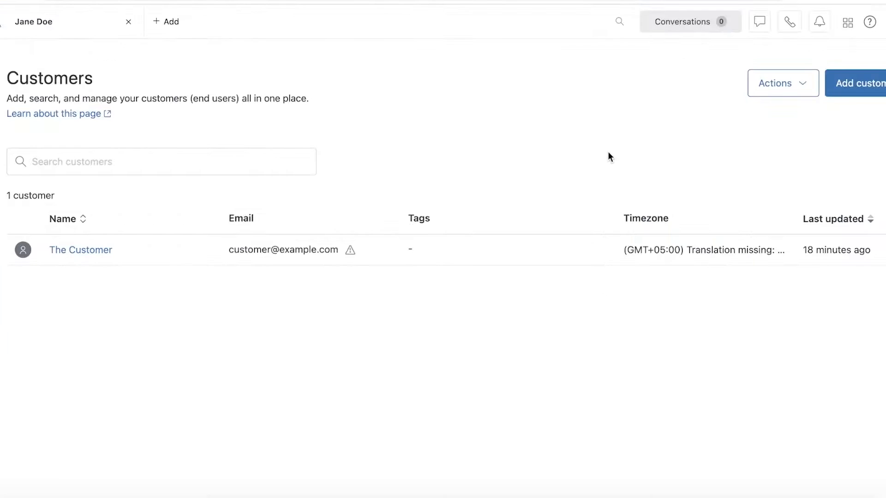
left_click(770, 86)
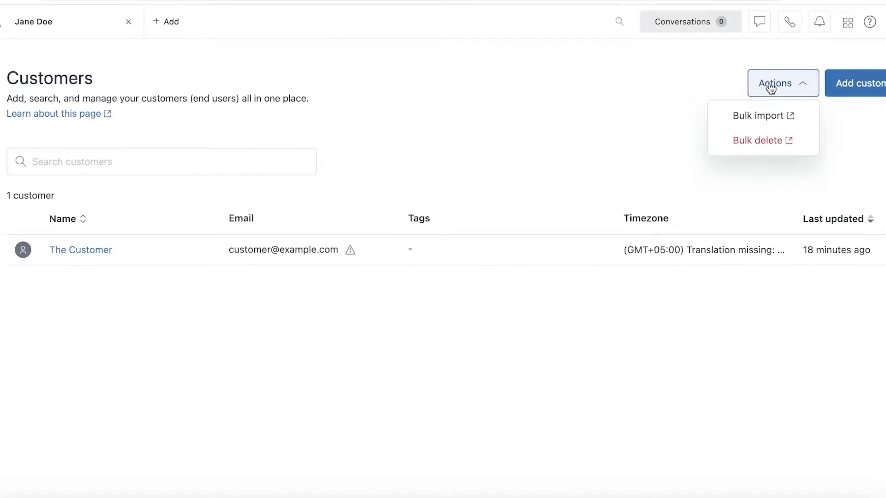
left_click(741, 115)
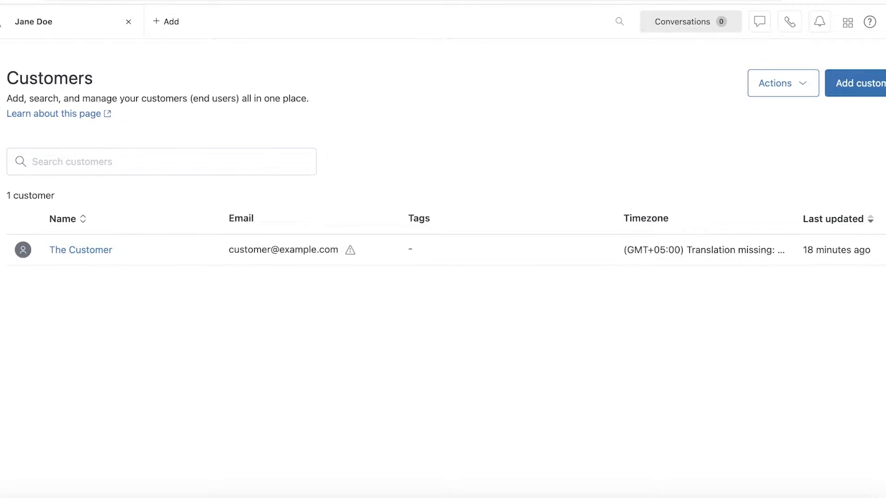
Open the listed organization's profile and review its users and related records.
left_click(14, 171)
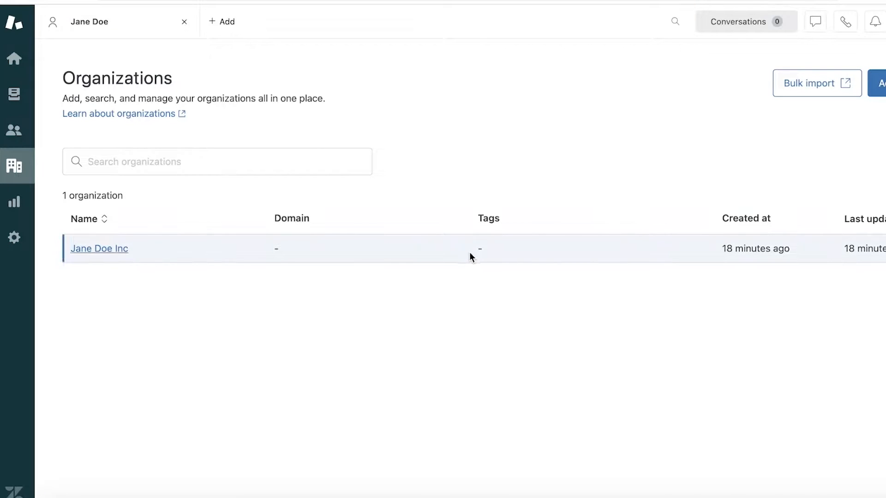
left_click(98, 252)
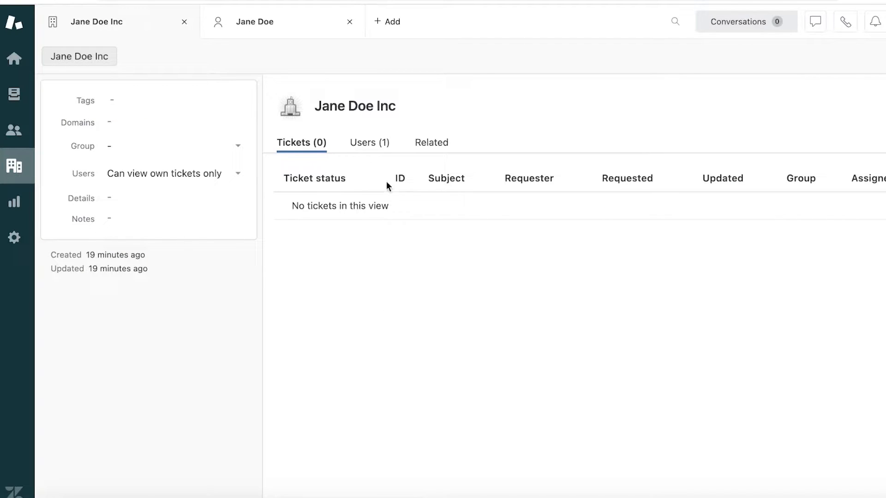
left_click(366, 144)
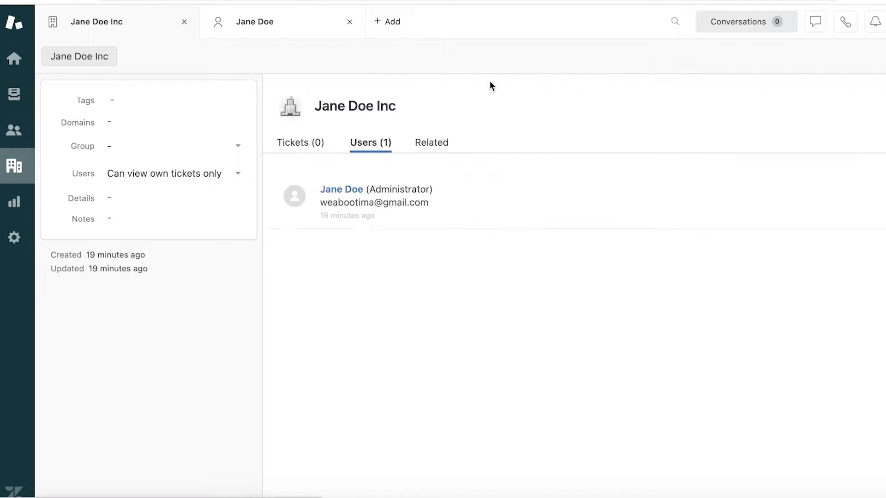
mouse_move(432, 144)
left_mouse_down()
mouse_move(425, 156)
mouse_move(447, 149)
left_mouse_up()
left_click(445, 146)
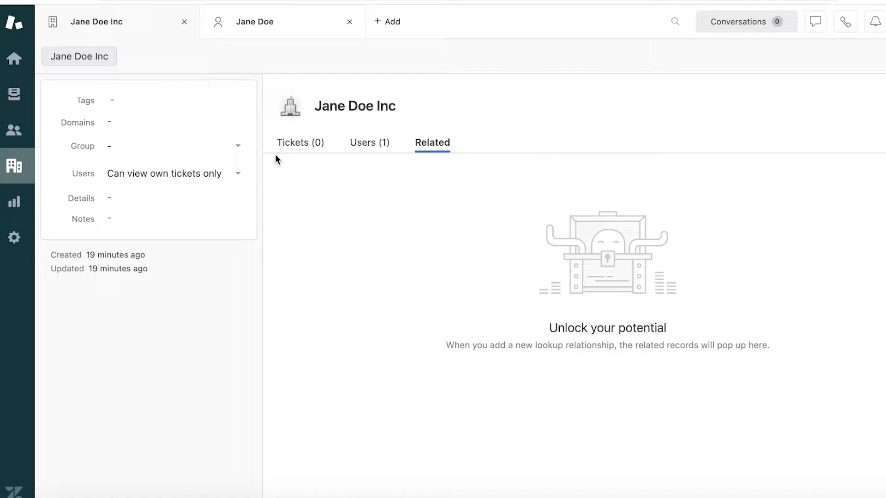
Open the Reporting area and look through the Explore overview.
left_click(2, 202)
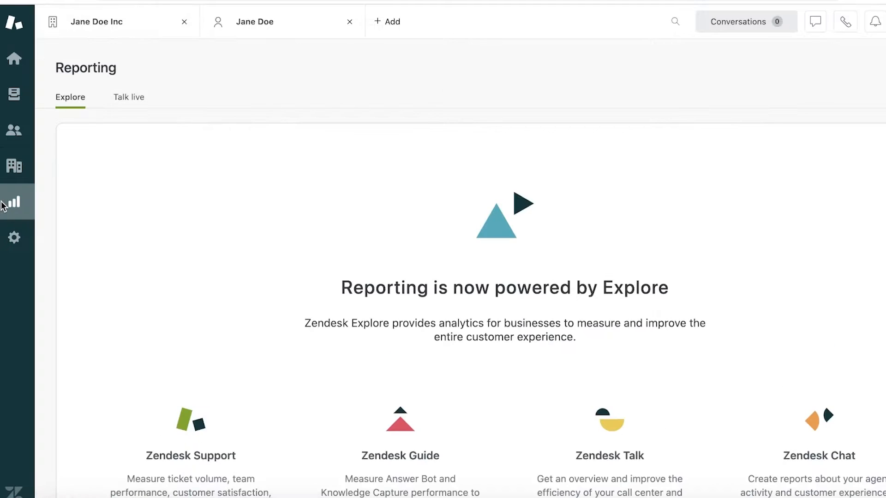
scroll(243, 138, "down", 3)
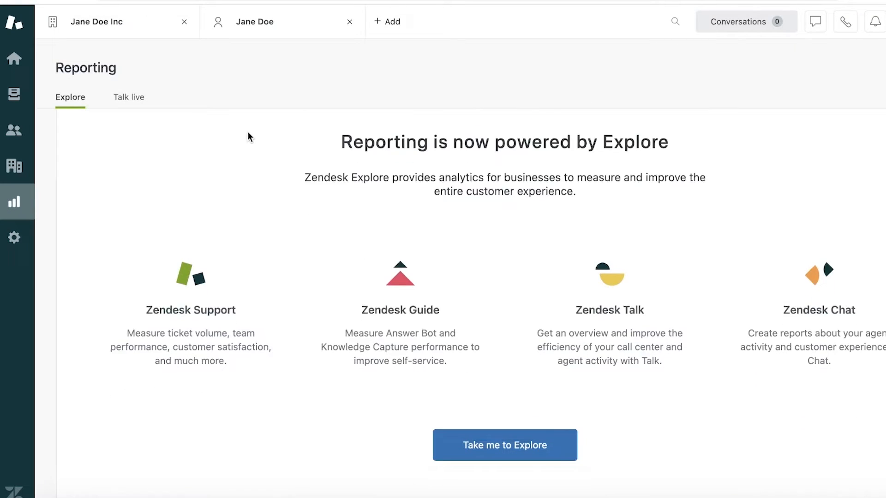
scroll(259, 147, "up", 2)
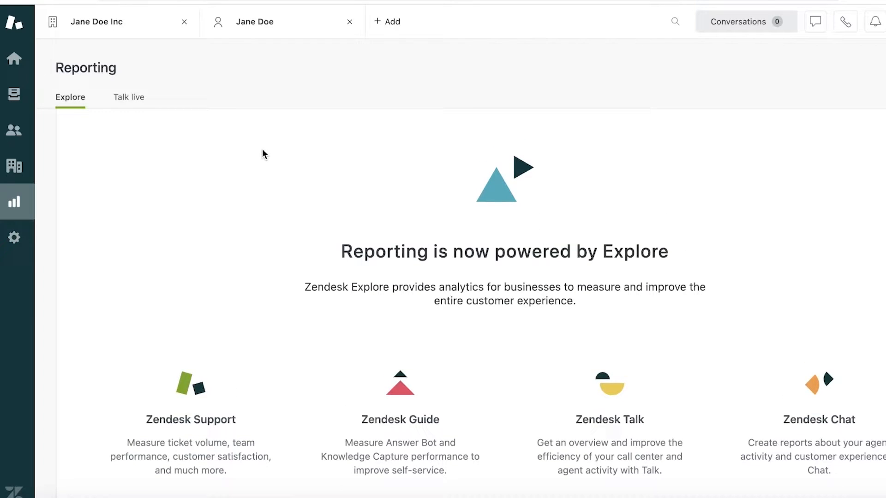
scroll(86, 209, "up", 1)
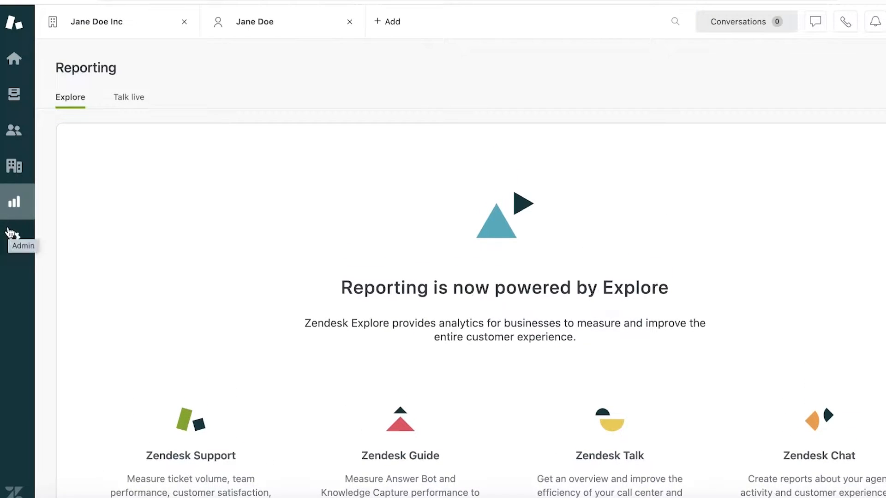
Open the Admin overview and review the system updates and feature usages.
left_click(14, 236)
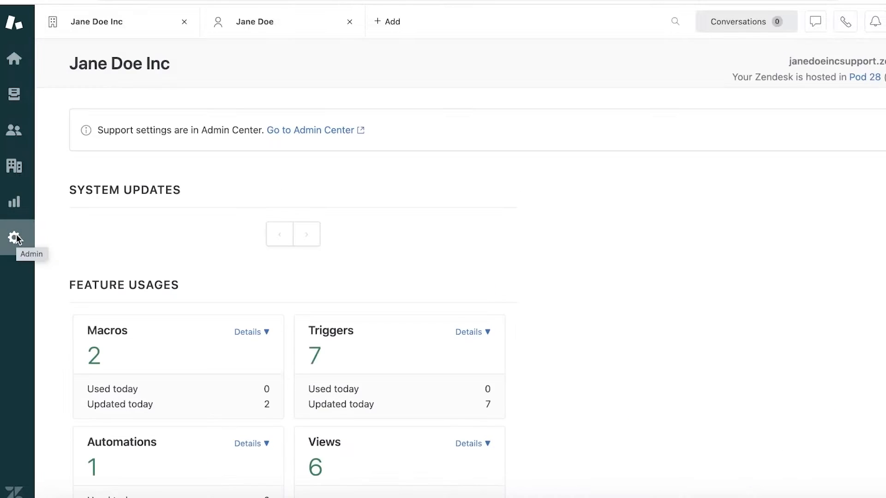
scroll(483, 225, "down", 3)
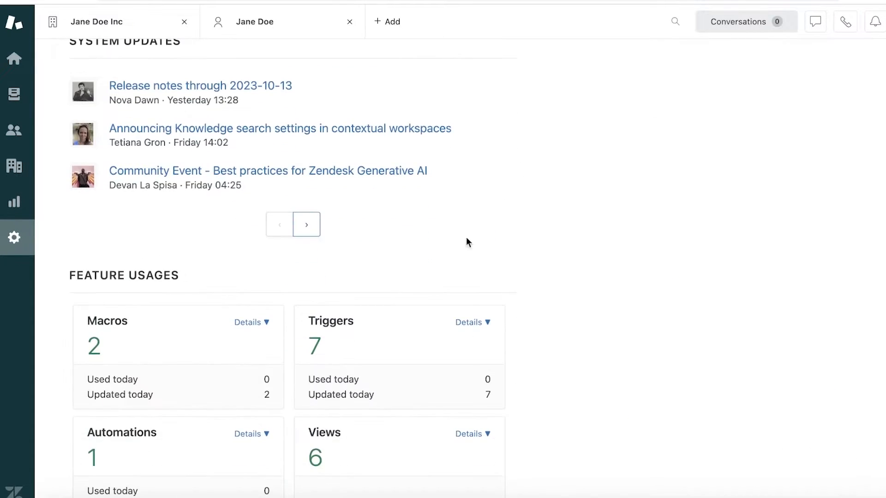
scroll(114, 318, "down", 1)
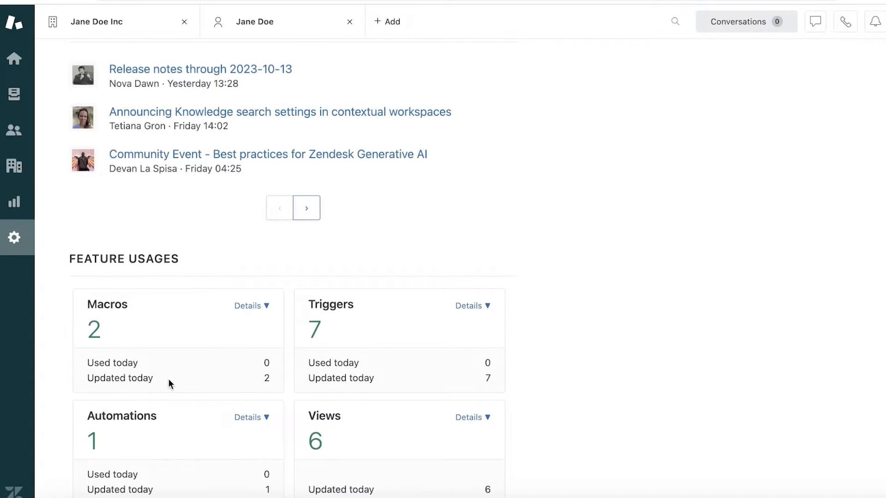
scroll(438, 267, "up", 3)
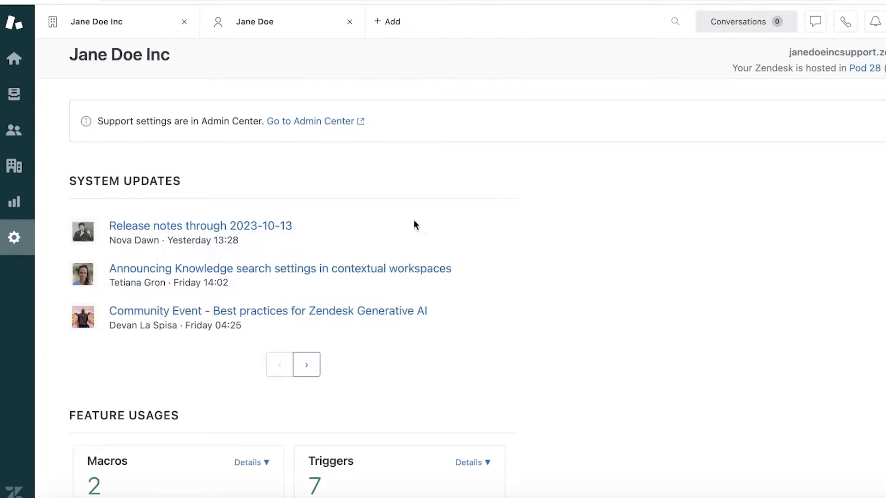
scroll(198, 225, "down", 3)
scroll(221, 141, "up", 1)
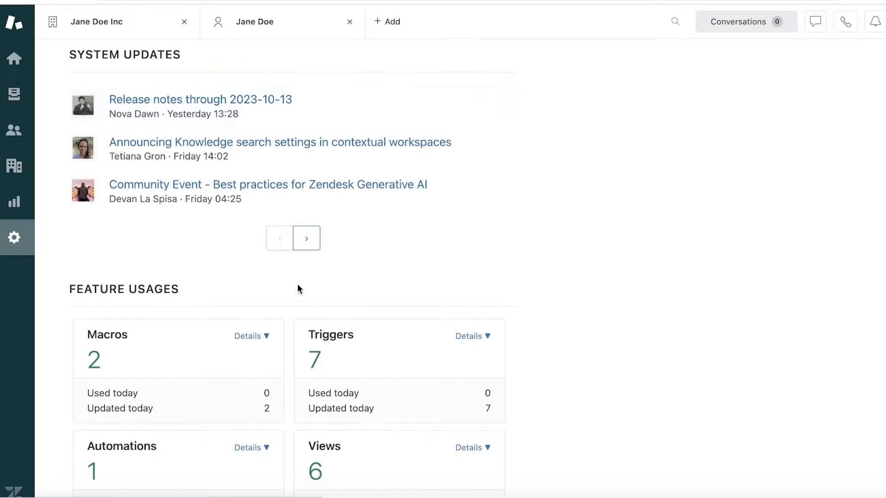
Return to the home page and close the open organization and user profiles.
left_click(7, 70)
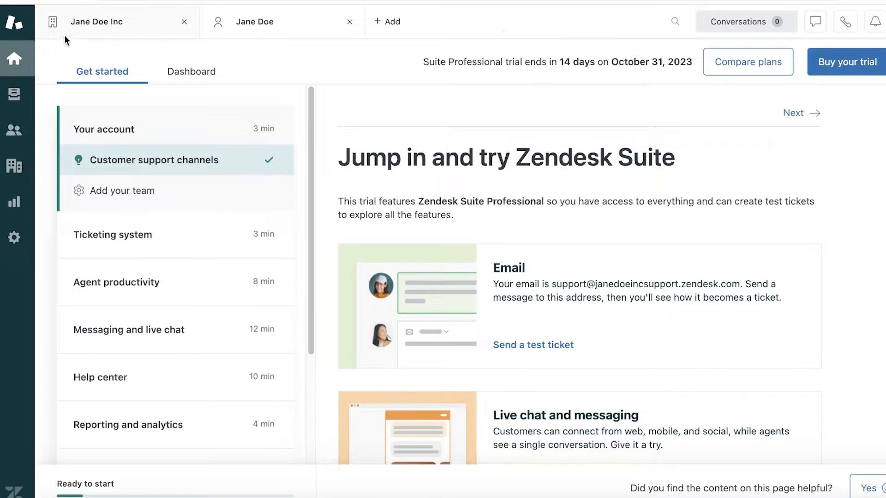
left_click(185, 22)
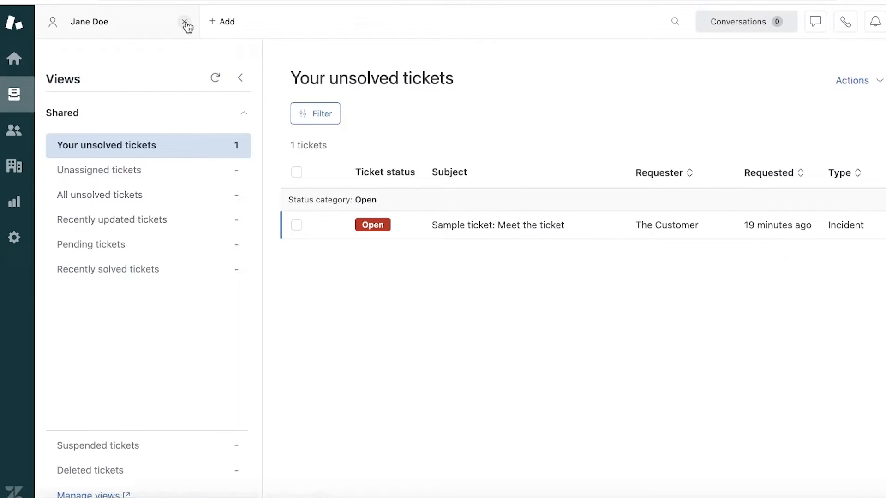
left_click(183, 23)
left_click(63, 22)
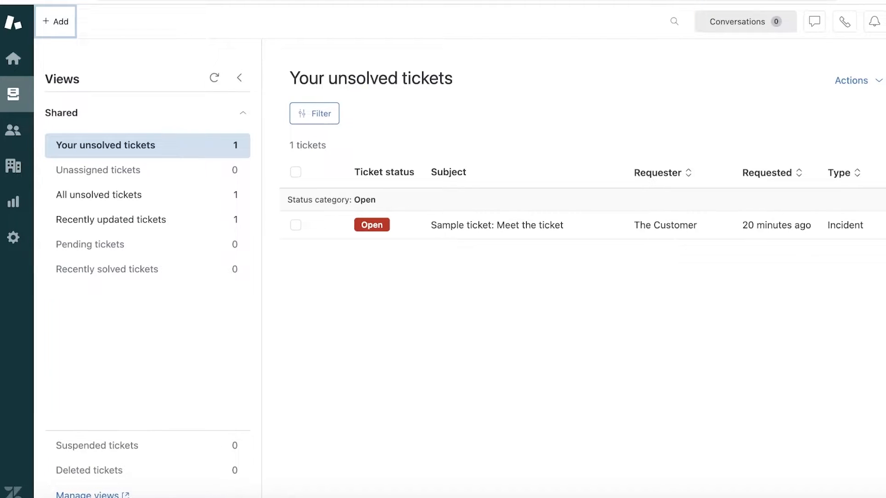
Switch to Admin Center and expand the Channels section to review its messaging, talk, email and bot options.
left_click(852, 22)
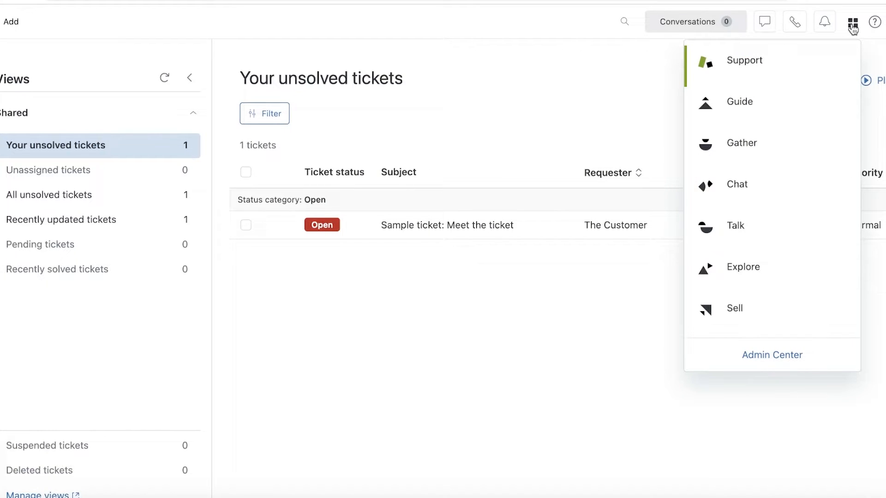
left_click(796, 358)
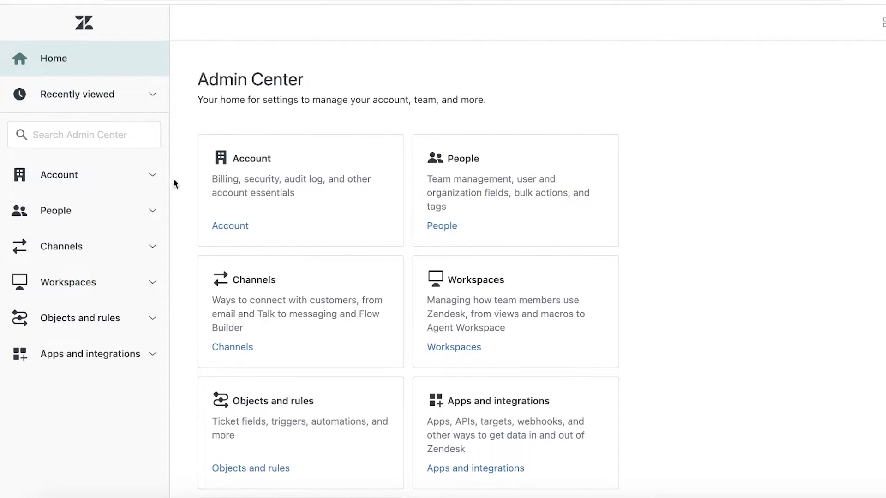
left_click(83, 262)
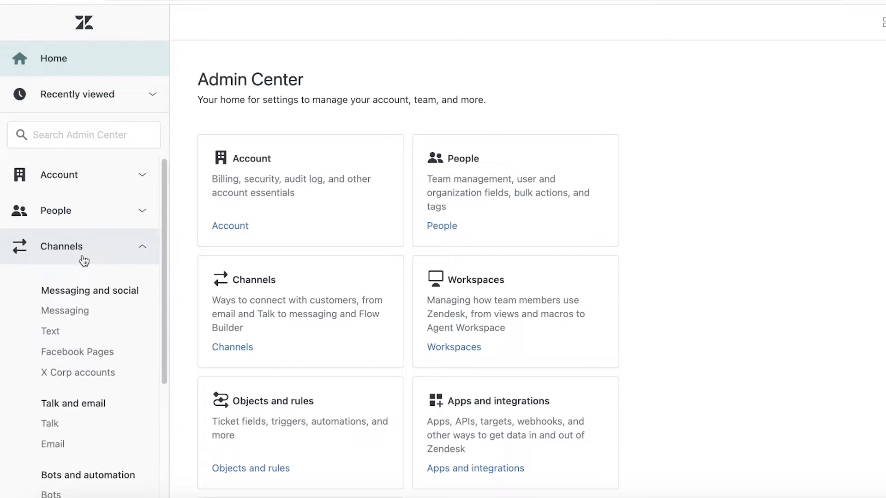
scroll(87, 265, "down", 2)
scroll(85, 272, "up", 1)
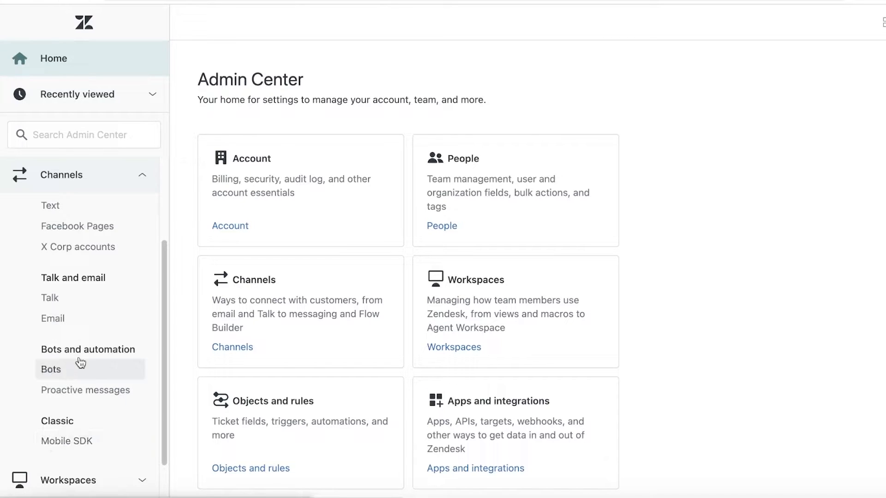
scroll(79, 332, "up", 3)
scroll(78, 331, "down", 3)
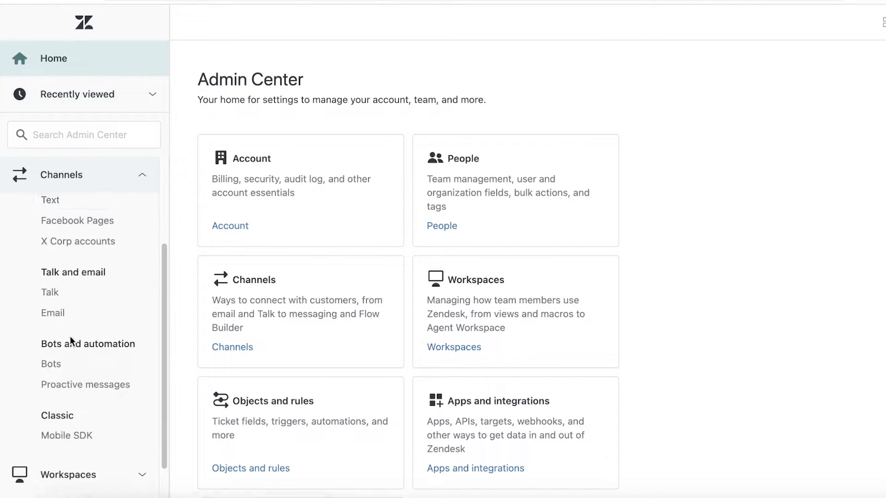
Open the conversation bots management page, go through its introduction and open the form for creating a conversation bot.
left_click(63, 375)
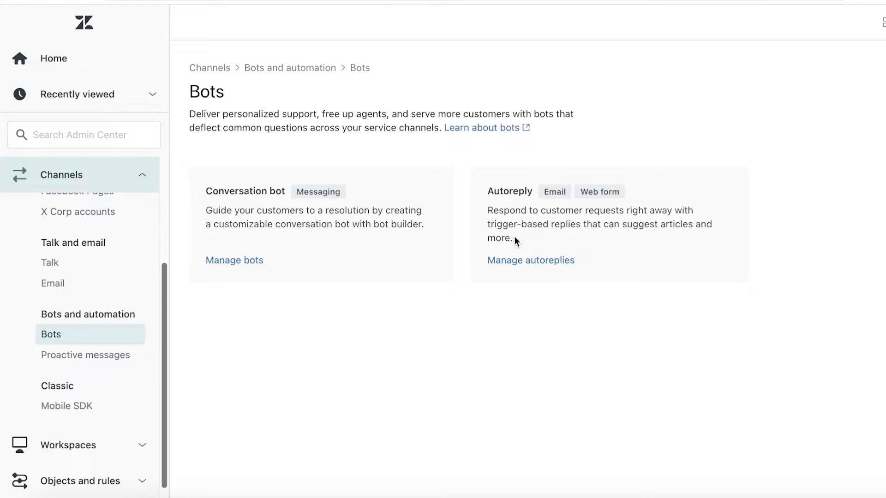
left_click(249, 266)
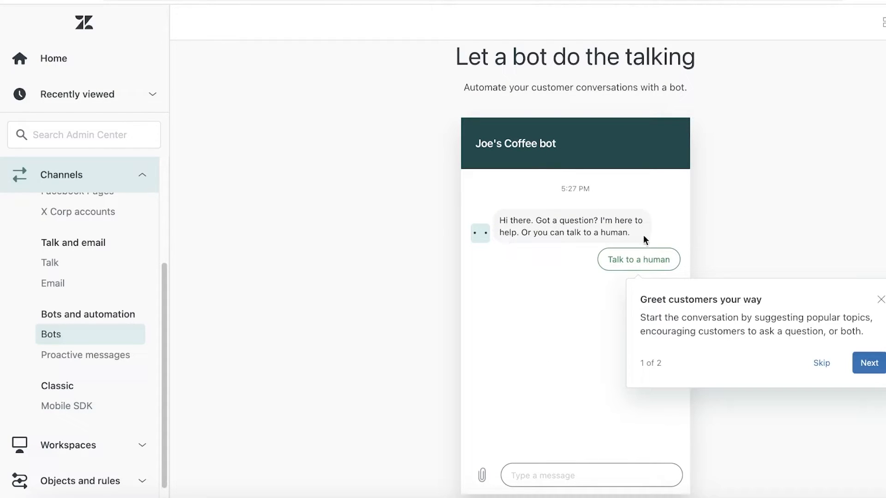
left_click(872, 364)
left_click(476, 460)
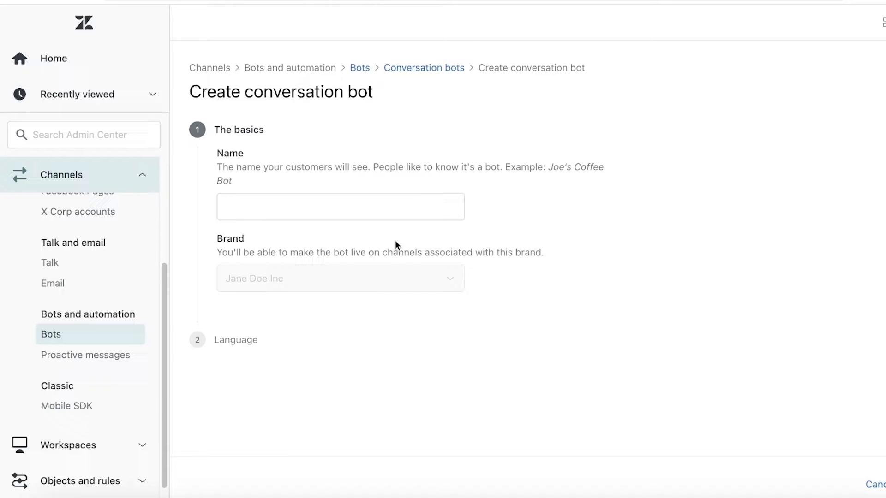
Open the Messaging channels page and show the list of channels that can be added.
scroll(67, 315, "up", 5)
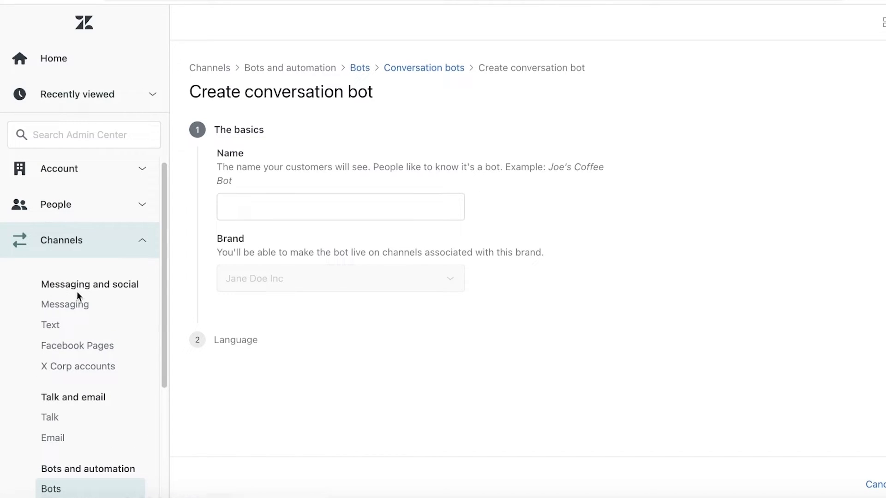
left_click(75, 316)
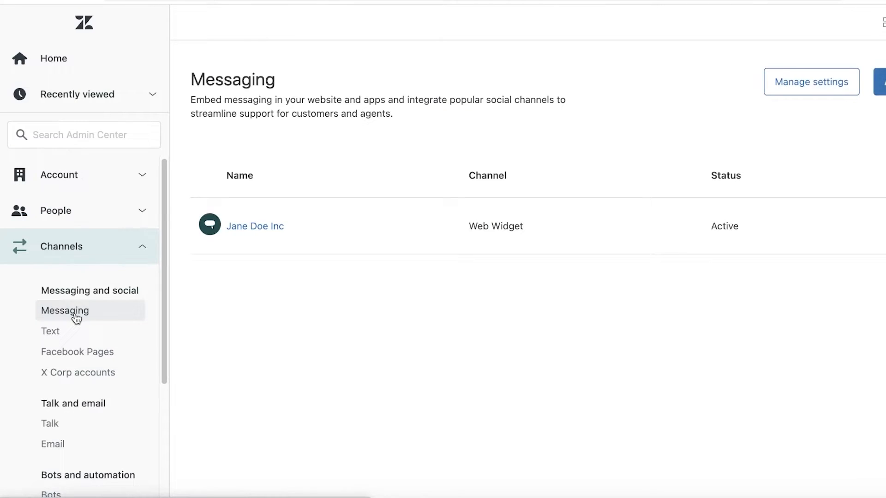
left_click(829, 83)
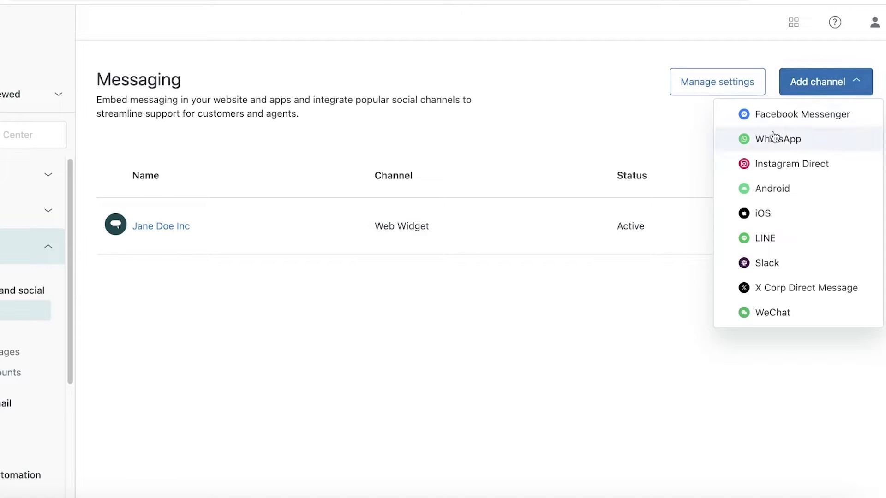
Close the list of available channels and open the existing Web Widget channel for editing.
left_click(338, 339)
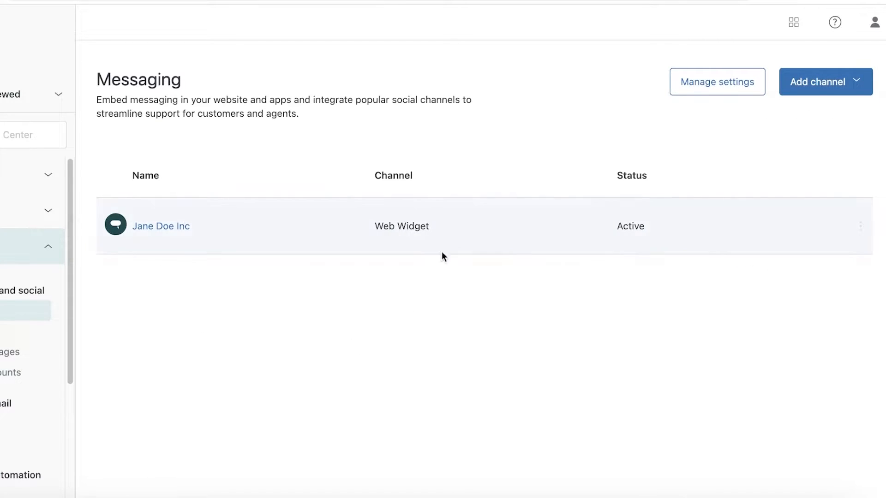
left_click(854, 236)
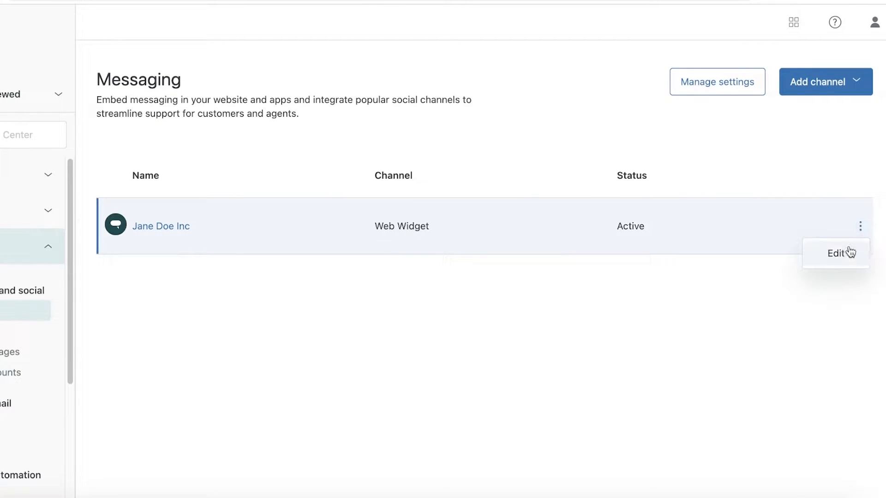
left_click(845, 251)
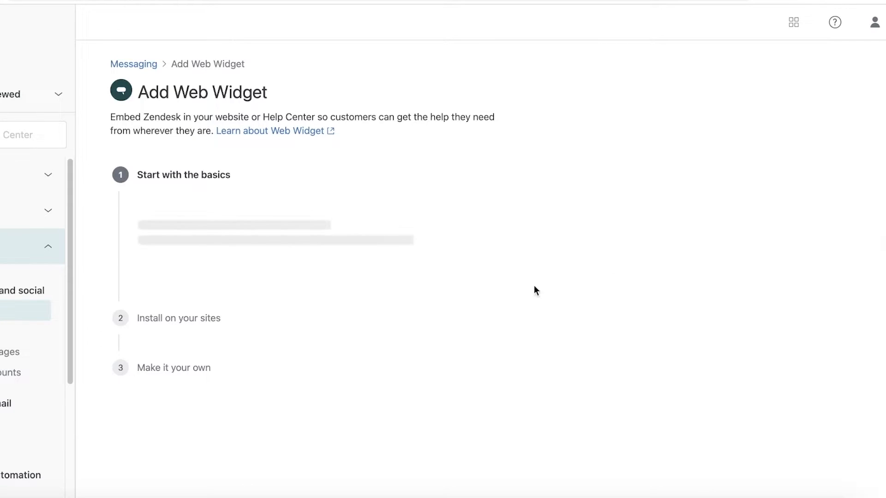
scroll(317, 249, "down", 2)
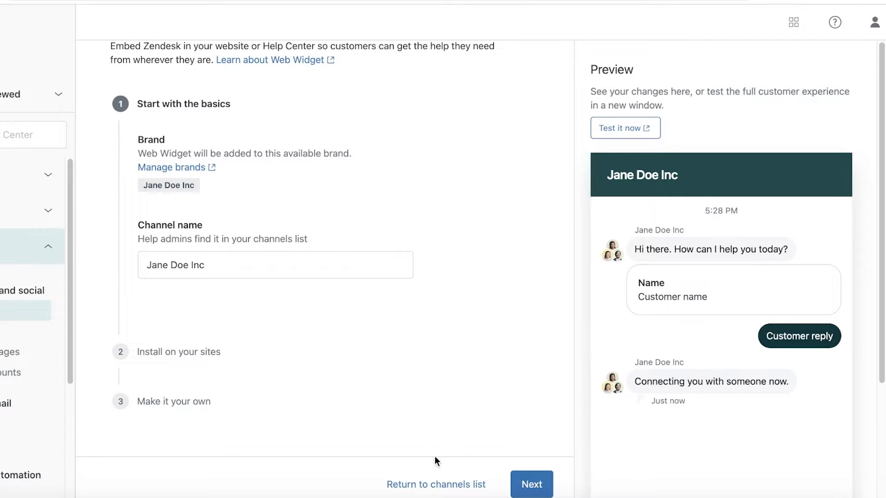
Go through the Web Widget's installation code and appearance stages with the existing values and finish the setup.
left_click(548, 485)
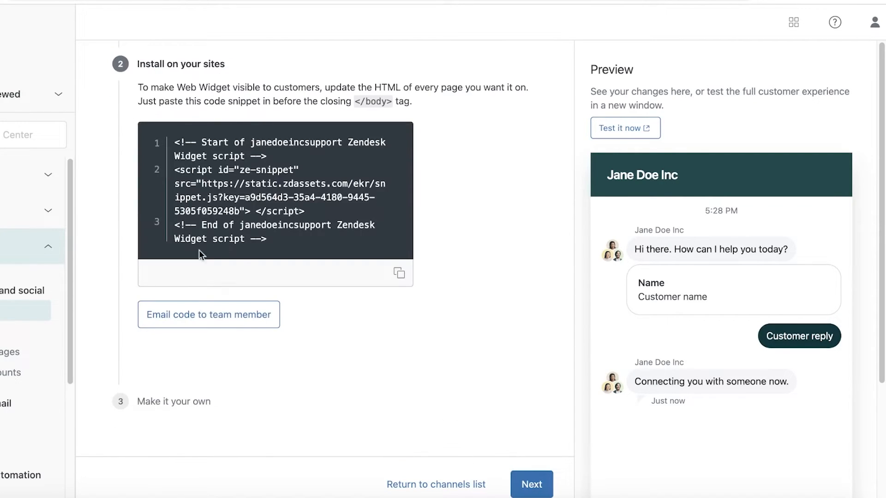
left_click_drag(177, 142, 372, 300)
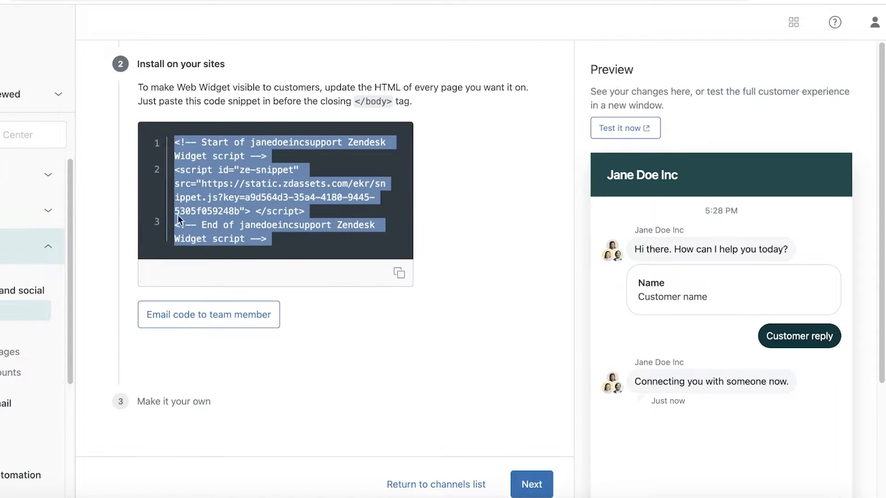
left_click(531, 484)
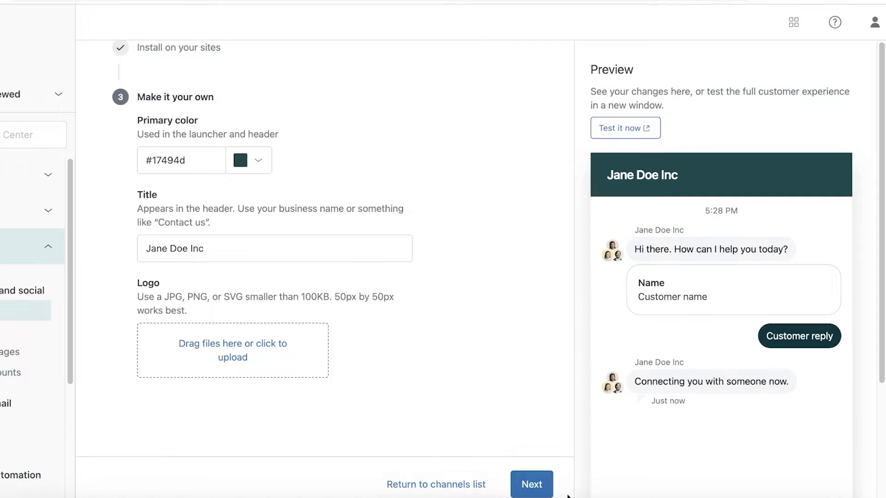
left_click(537, 484)
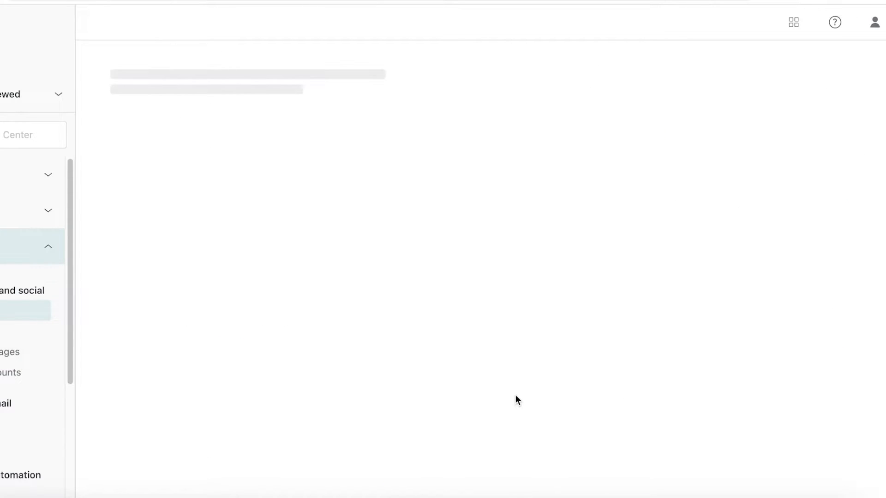
left_click(527, 289)
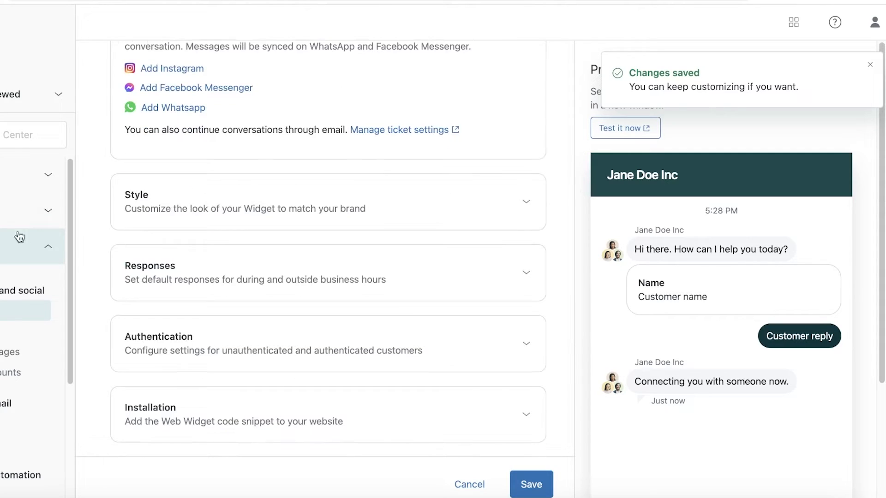
Return to the Messaging channels page and open the setup for adding Facebook Messenger.
left_click(13, 323)
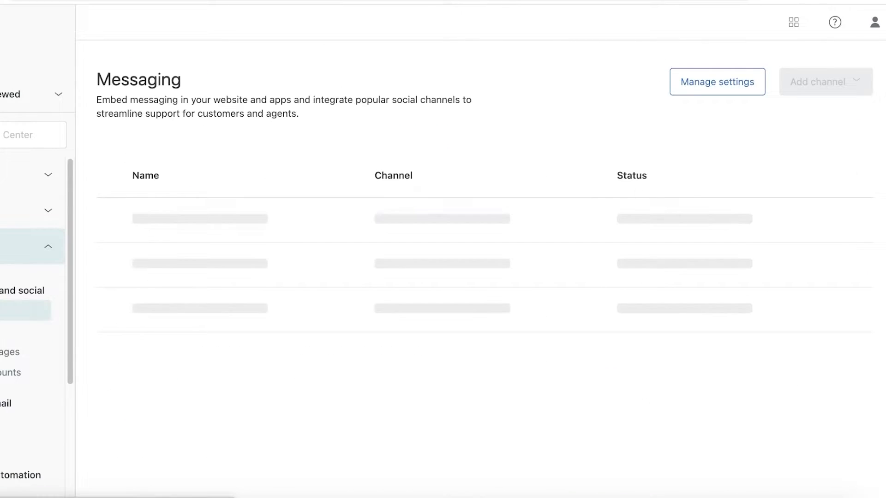
left_click(822, 90)
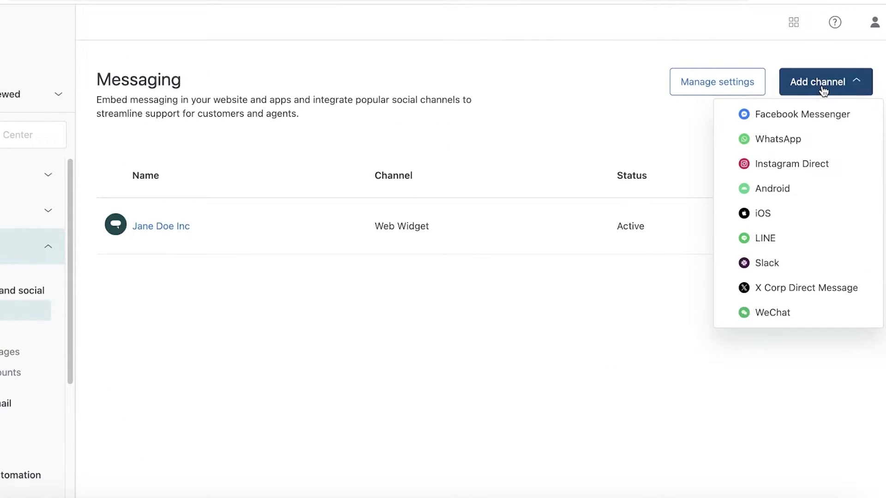
left_click(755, 119)
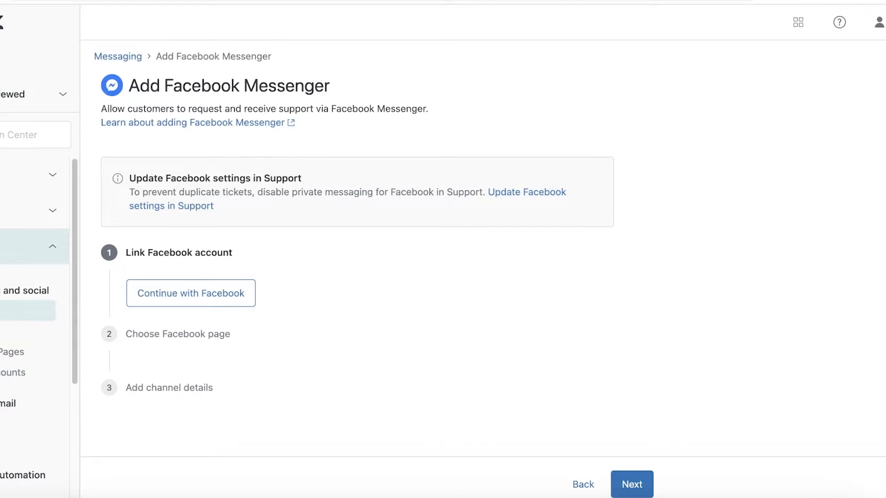
Start adding a team member from the People section's Team members page and enter the person's name and email address.
left_click(20, 215)
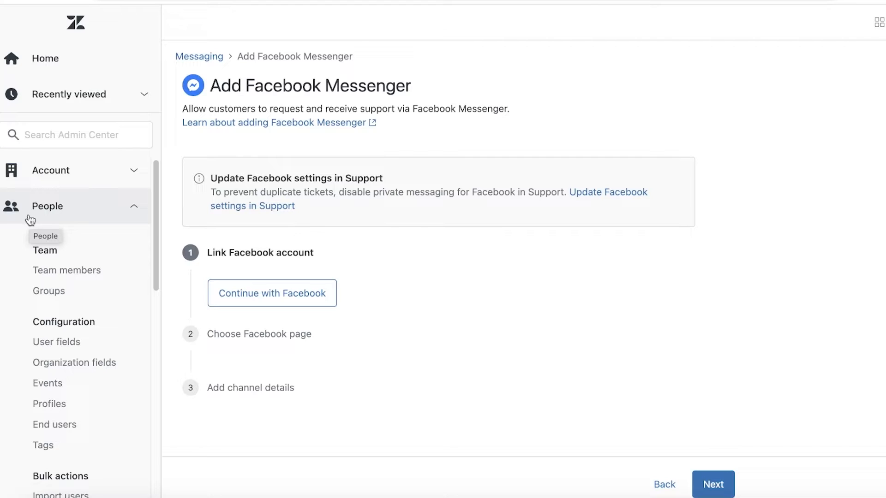
left_click(56, 270)
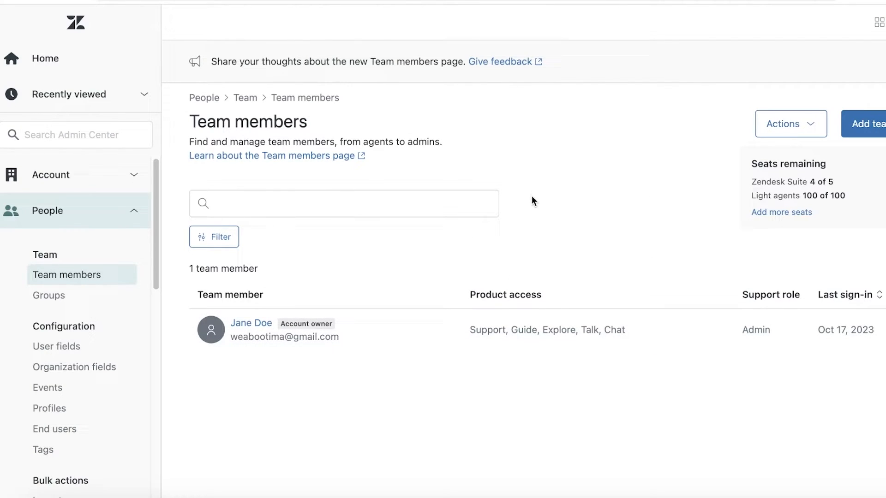
left_click(862, 123)
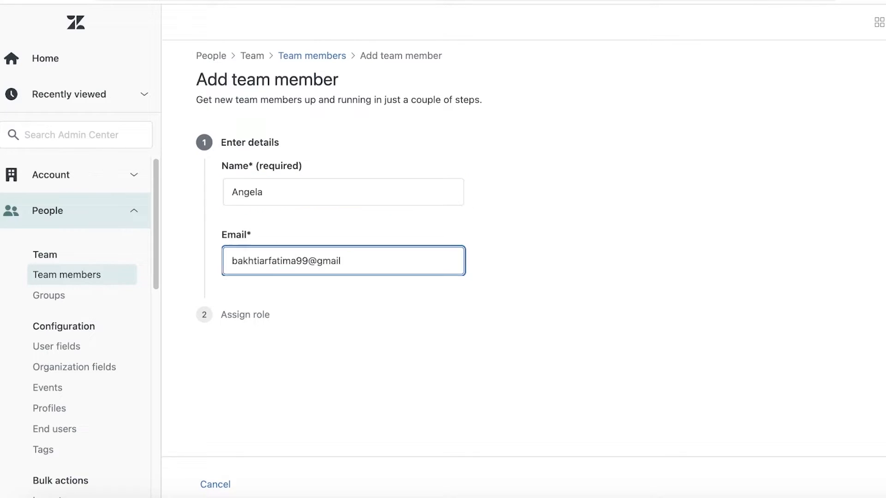
type(".c")
key("BackSpace")
key("BackSpace")
type(".")
key("BackSpace")
type(".com")
left_click(884, 484)
Assign the new team member the Agent role for Support and finish adding them.
left_click(469, 282)
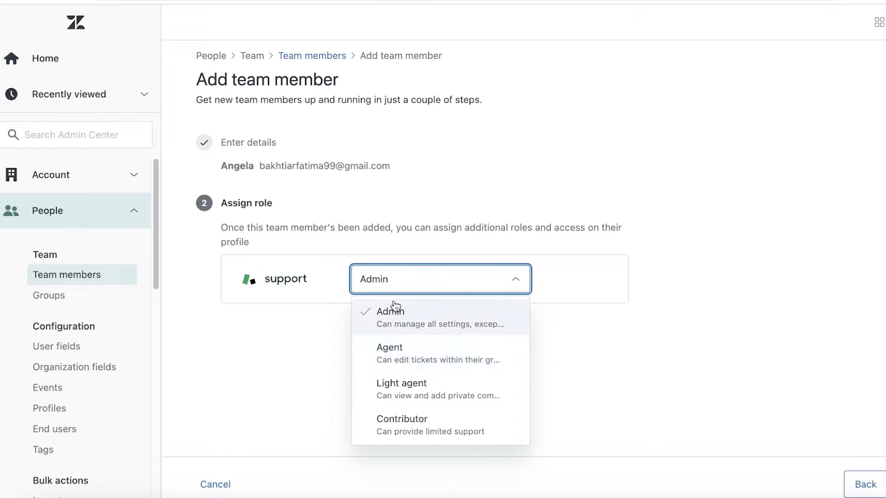
left_click(377, 360)
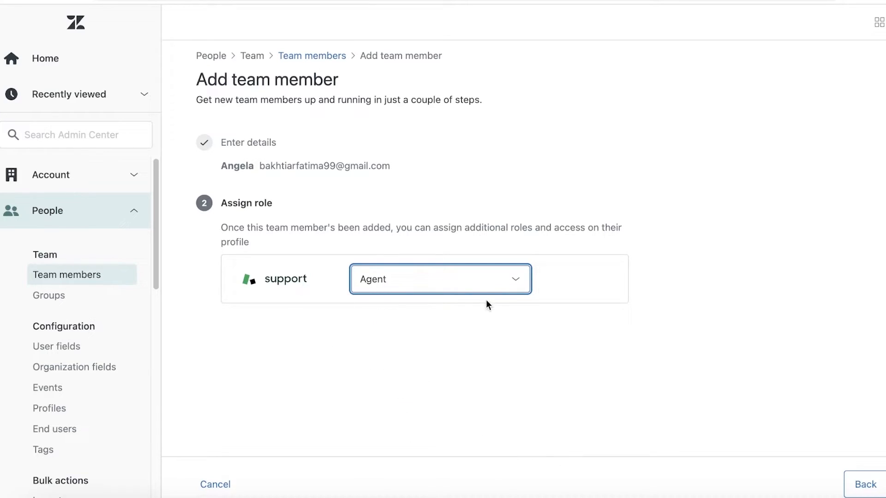
left_click(425, 288)
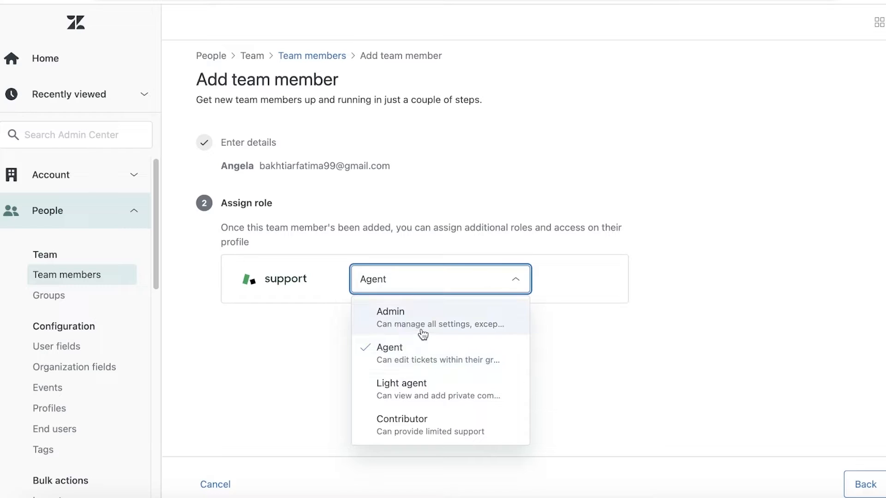
left_click(481, 275)
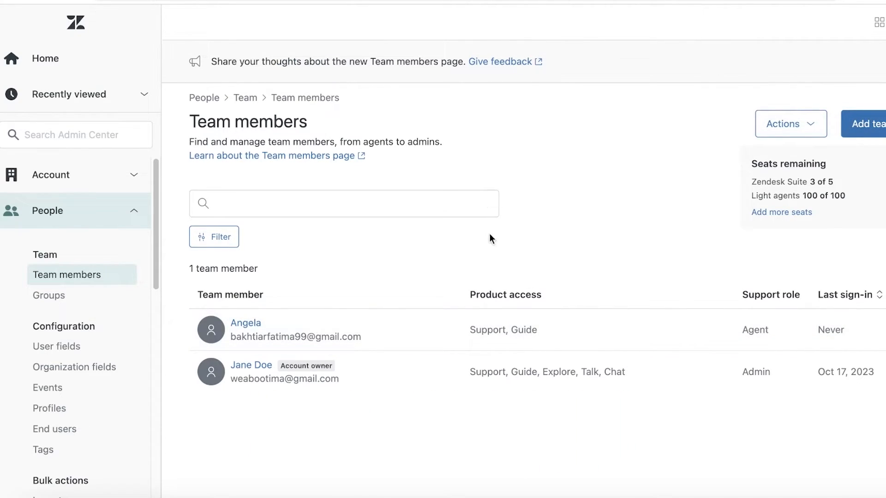
Review the People section's configuration and bulk action options, and expand the Workspaces section.
scroll(40, 318, "down", 3)
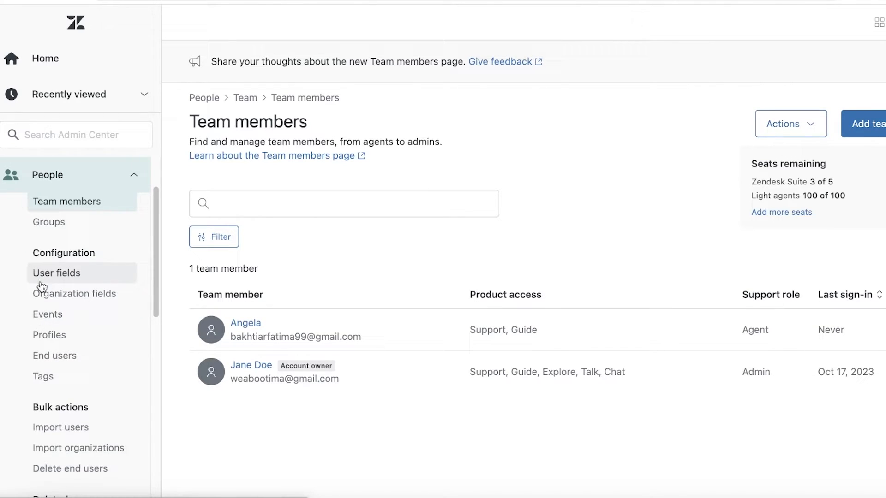
scroll(43, 286, "down", 5)
scroll(47, 292, "down", 1)
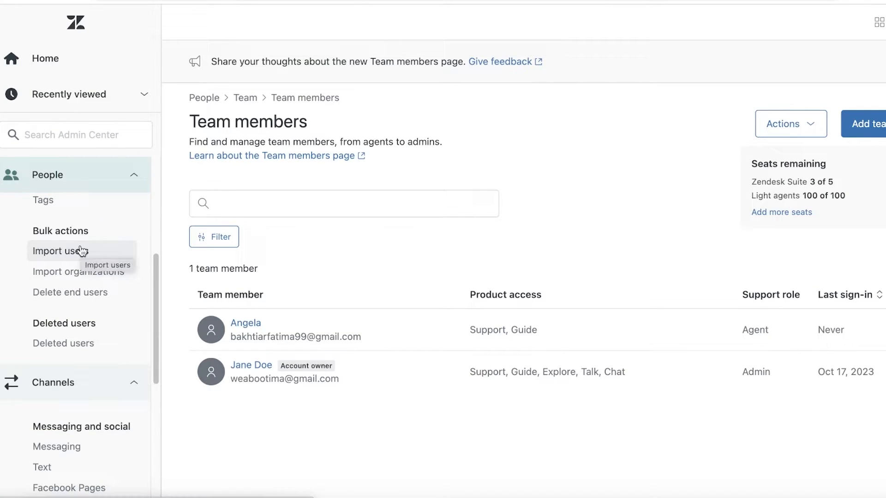
scroll(83, 244, "down", 6)
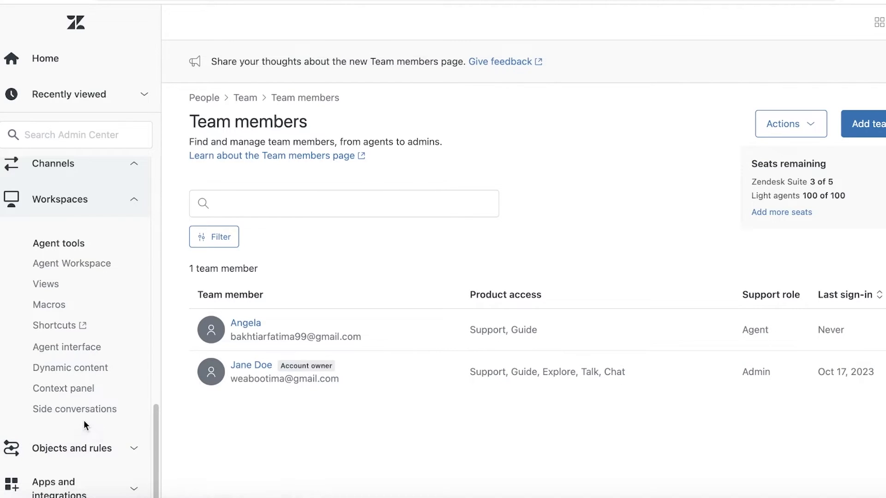
Enable Focus mode for live channels in the Agent interface settings and review the remaining agent options.
left_click(88, 347)
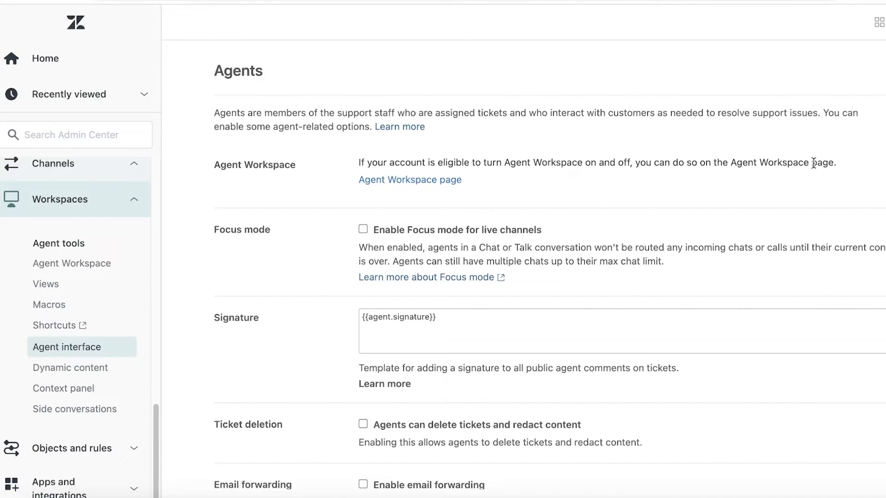
scroll(684, 190, "down", 2)
left_click(363, 123)
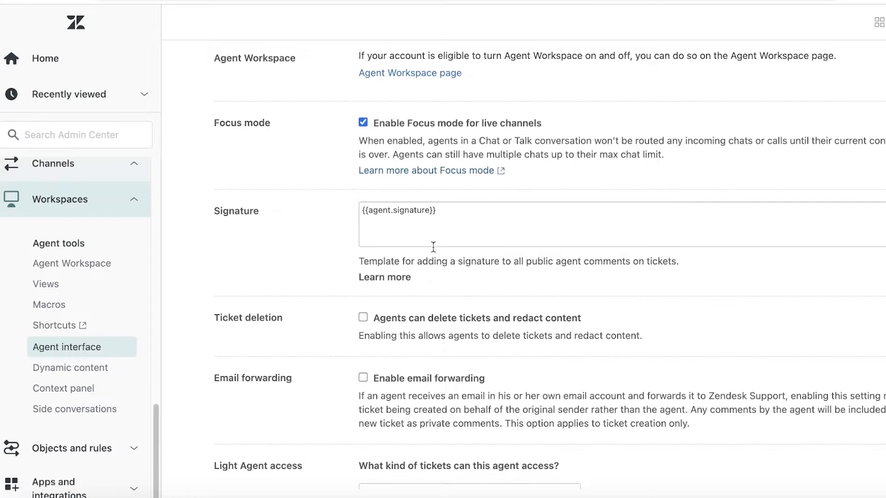
scroll(457, 224, "down", 2)
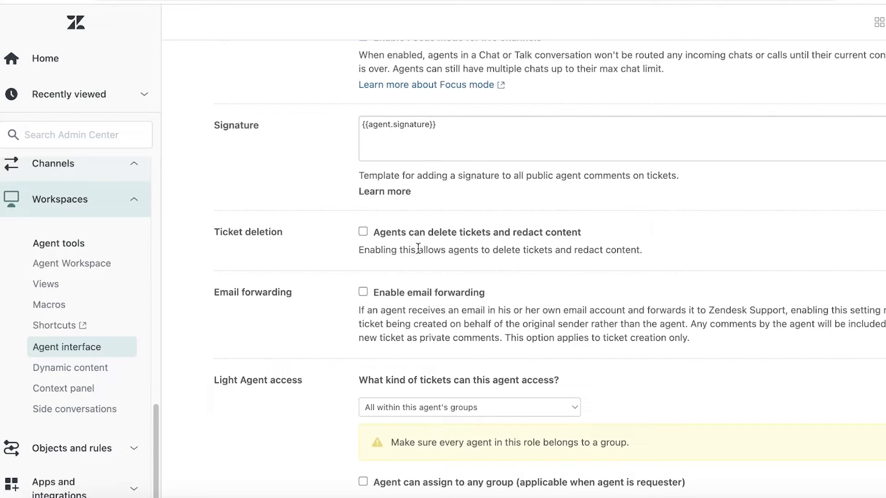
scroll(386, 242, "down", 1)
Open the Agent Workspace page and expand the Apps and integrations section to review its options.
left_click(37, 266)
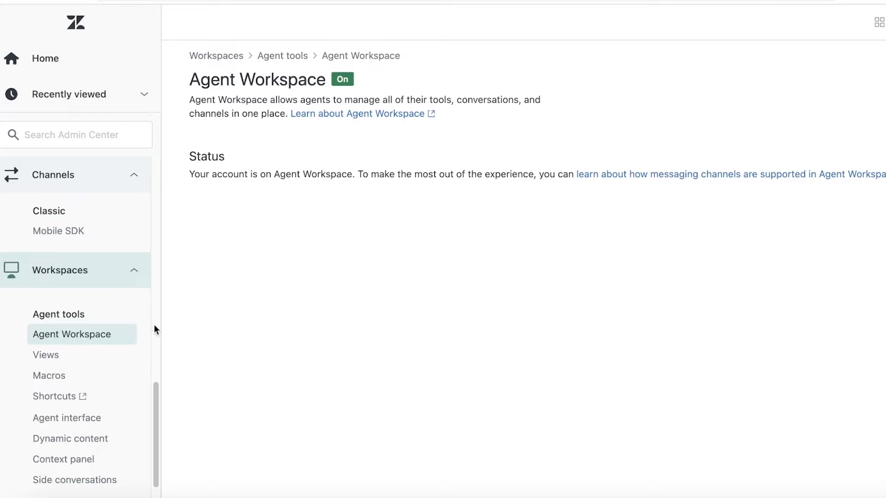
scroll(65, 193, "down", 1)
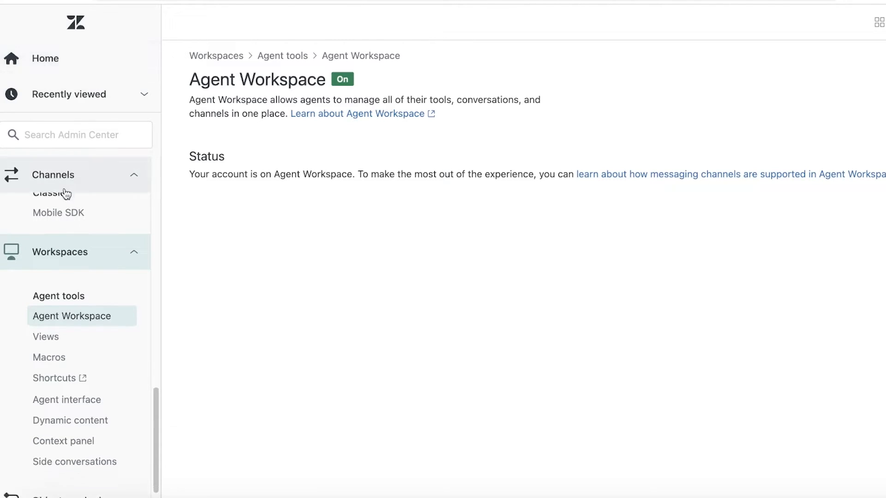
left_click(65, 189)
left_click(24, 485)
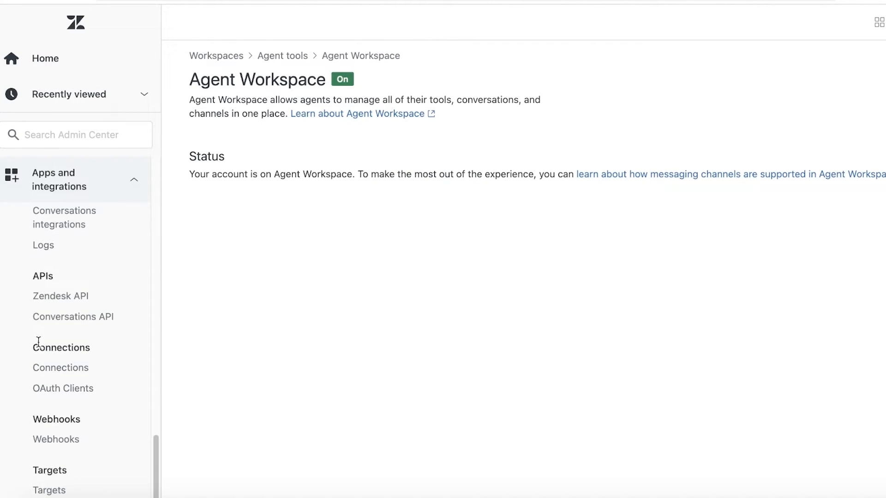
scroll(38, 341, "up", 3)
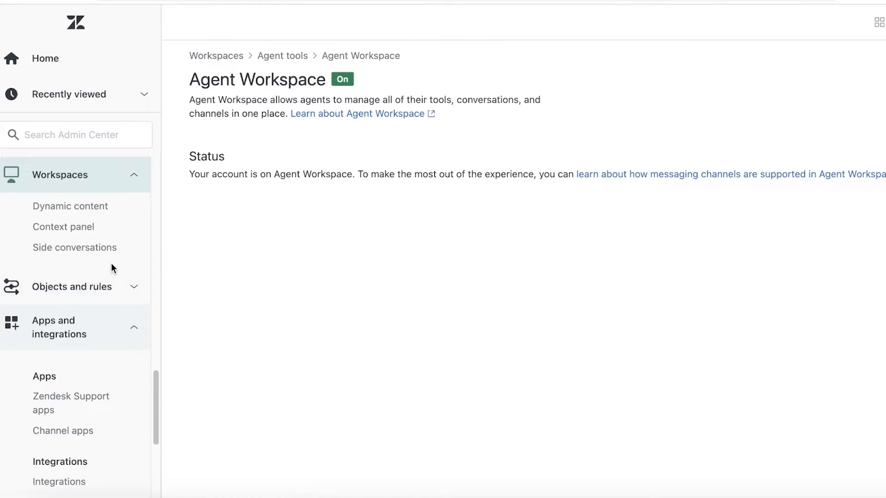
Switch back to Zendesk Support and open a new ticket.
left_click(59, 68)
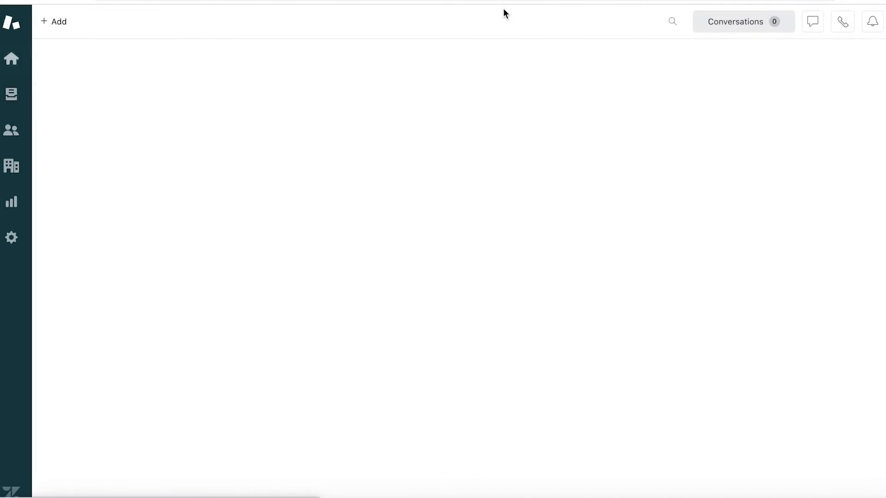
left_click(15, 96)
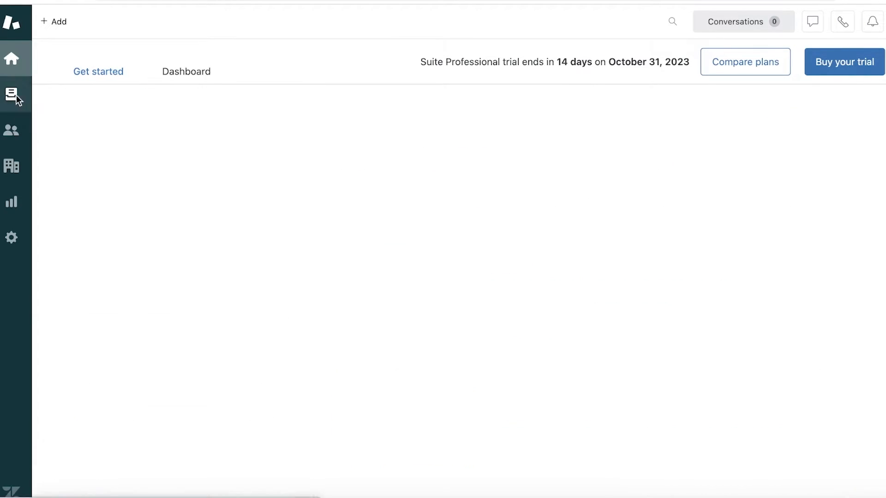
left_click(53, 22)
left_click(70, 79)
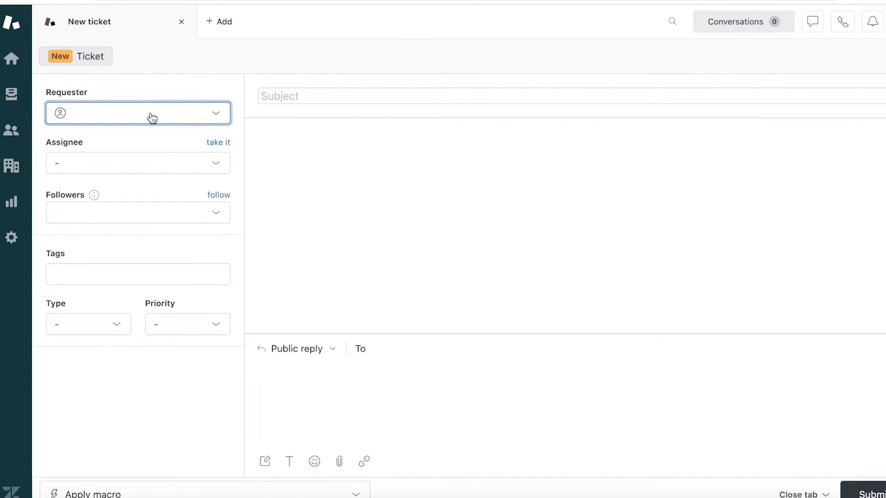
left_click(101, 60)
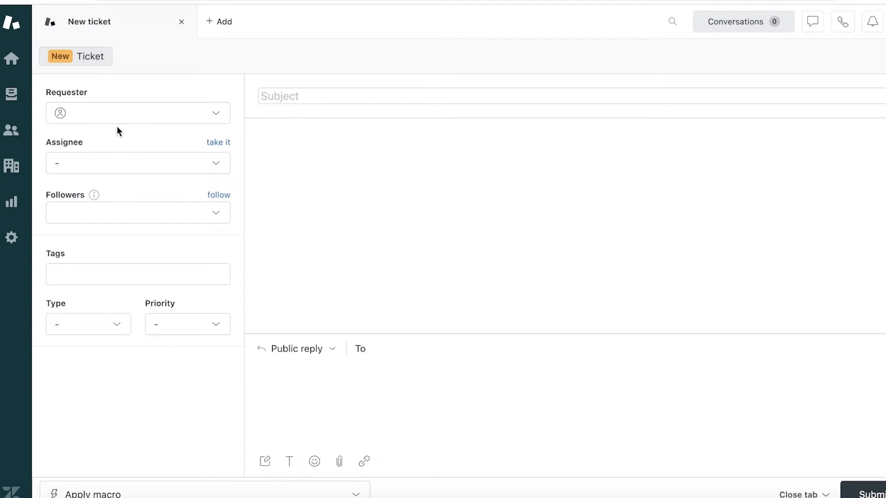
Start adding a new user as the ticket's requester, with the name "Customer 1".
left_click(116, 113)
left_click(96, 158)
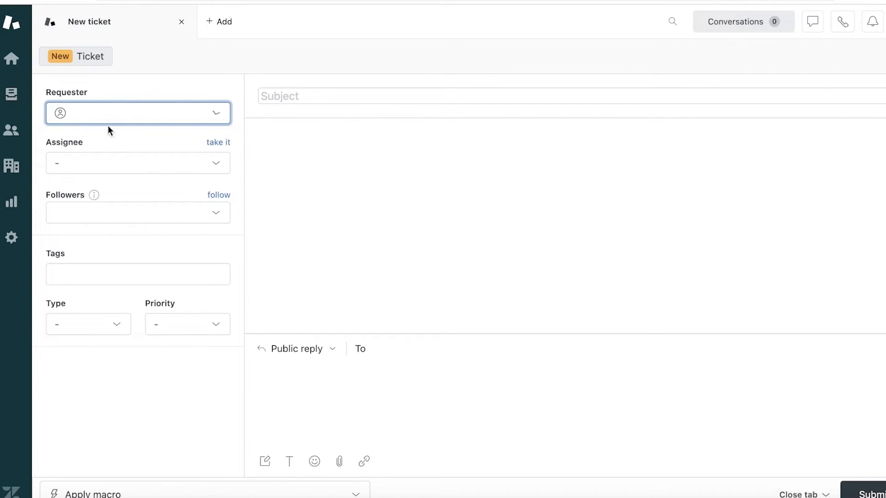
left_click(363, 199)
type("Customer 1")
left_click(376, 253)
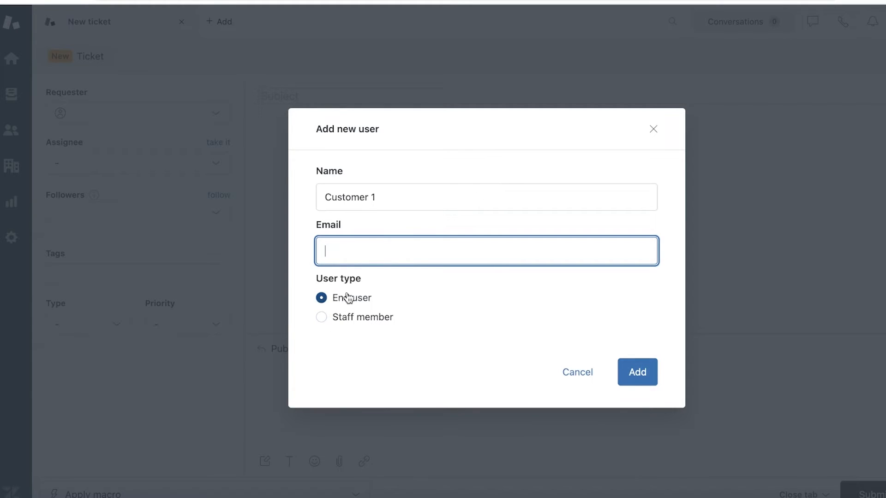
left_click(358, 320)
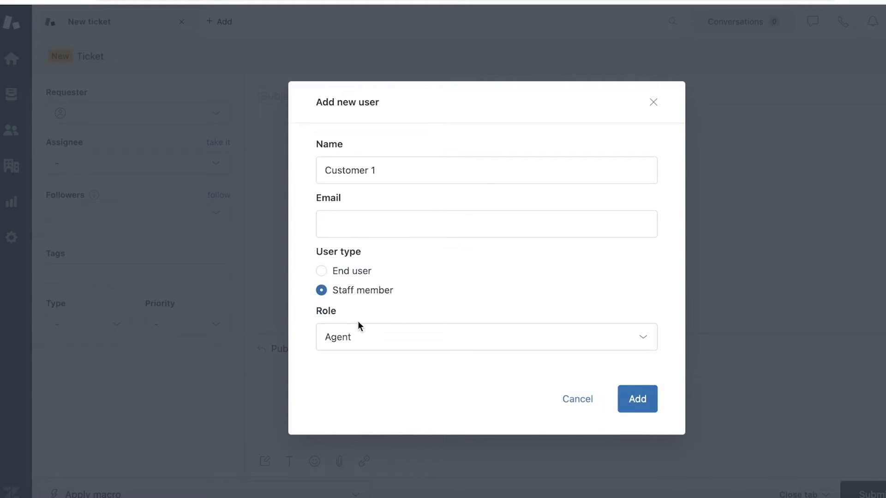
left_click(375, 341)
left_click(464, 383)
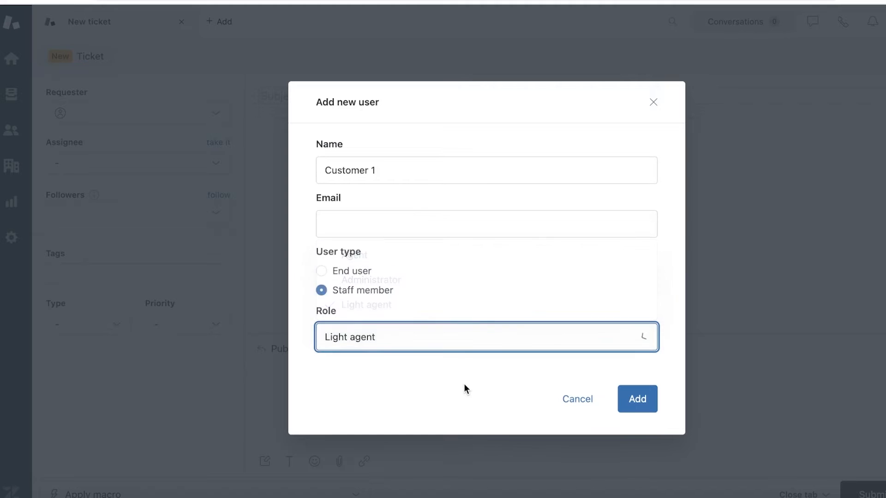
left_click(351, 271)
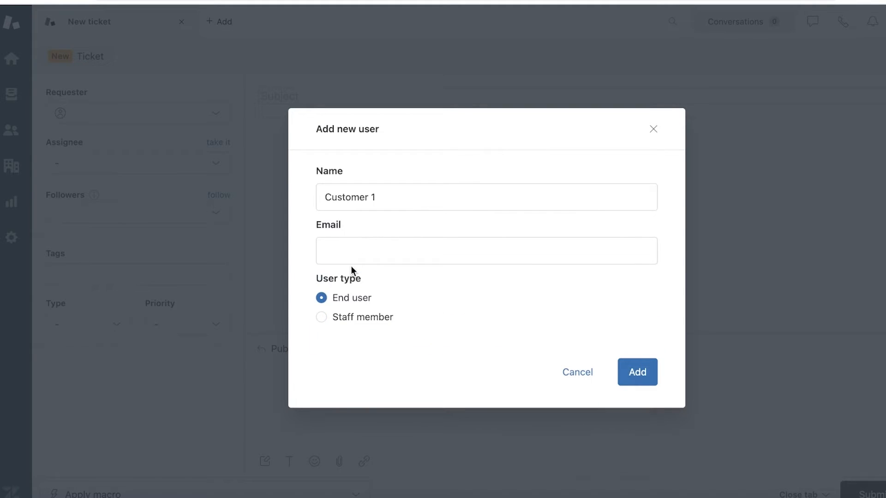
Add the new end user as requester and assign the ticket to an agent in the Support group.
left_click(650, 374)
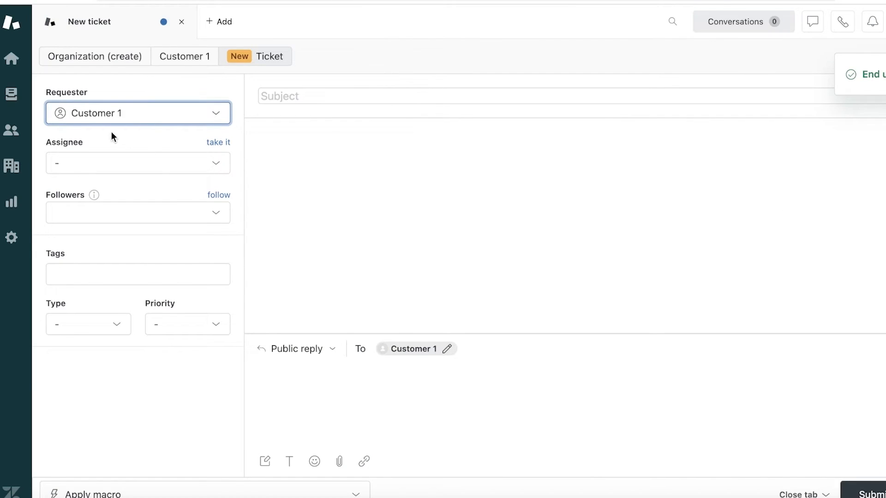
left_click(113, 162)
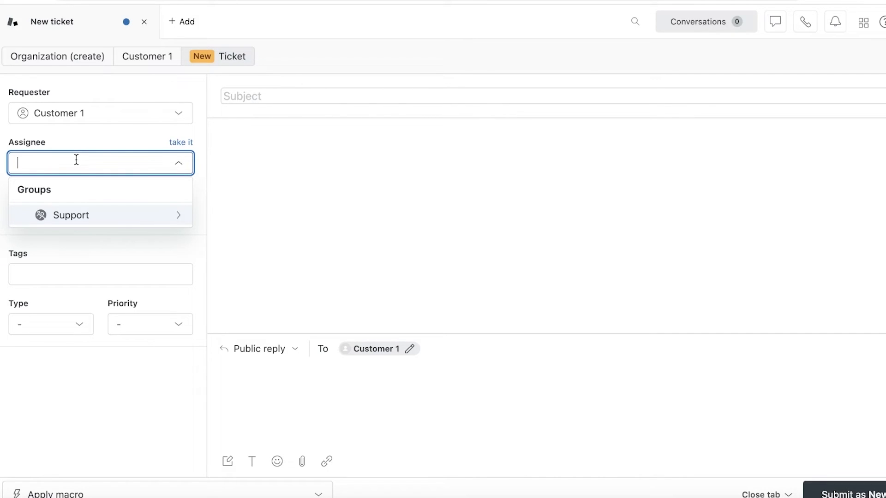
left_click(134, 224)
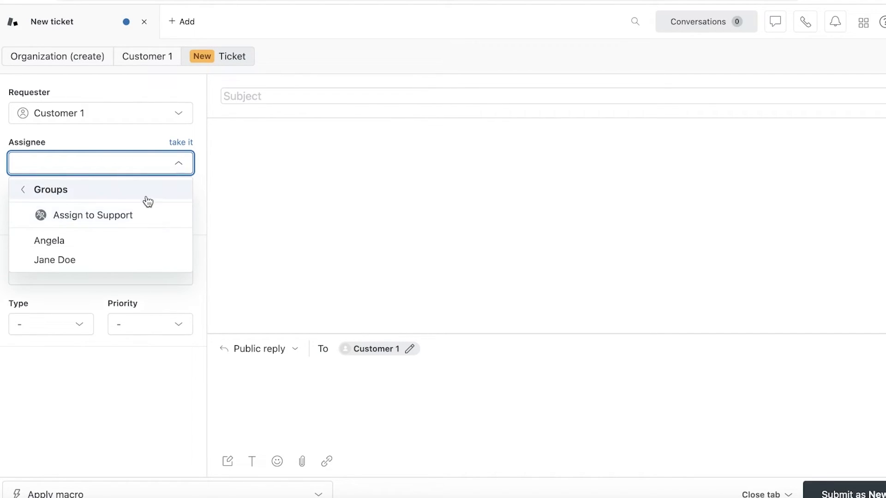
left_click(132, 246)
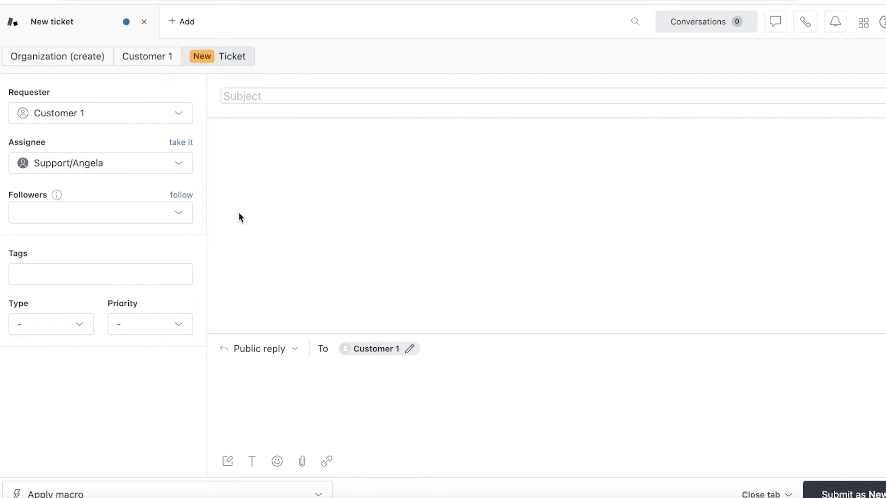
Set the ticket's type to Question and its priority to Normal.
left_click(119, 212)
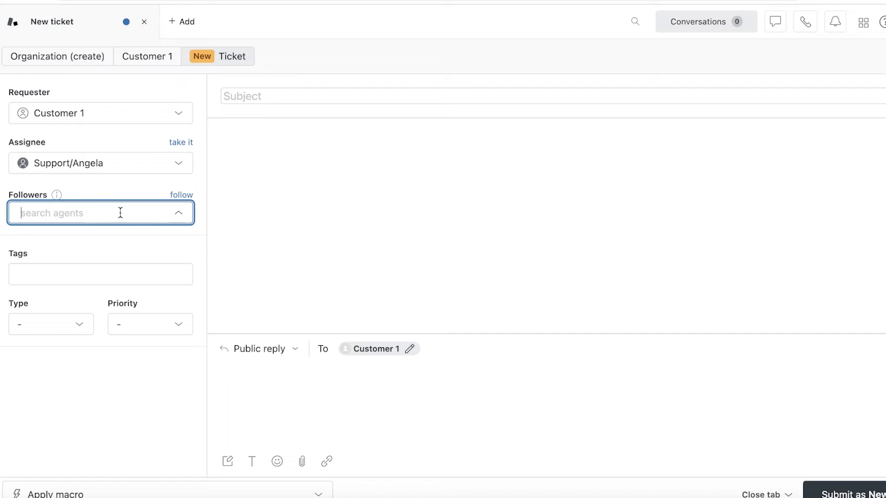
left_click(123, 283)
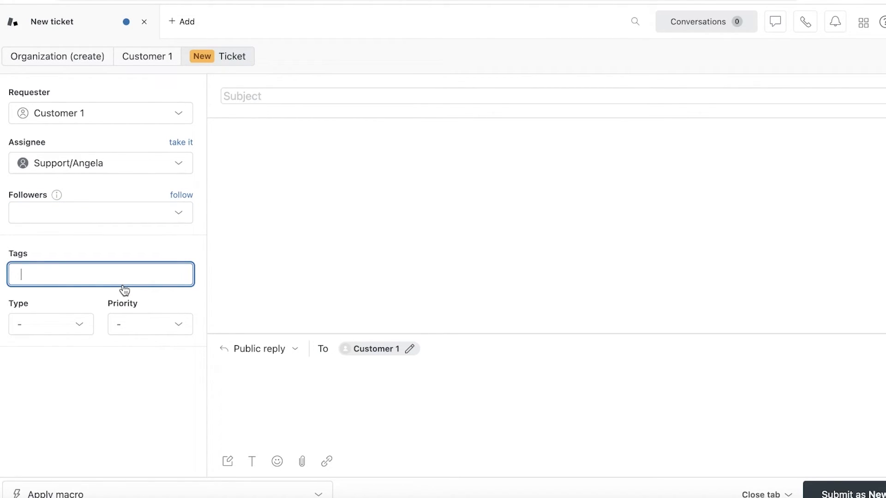
left_click(75, 329)
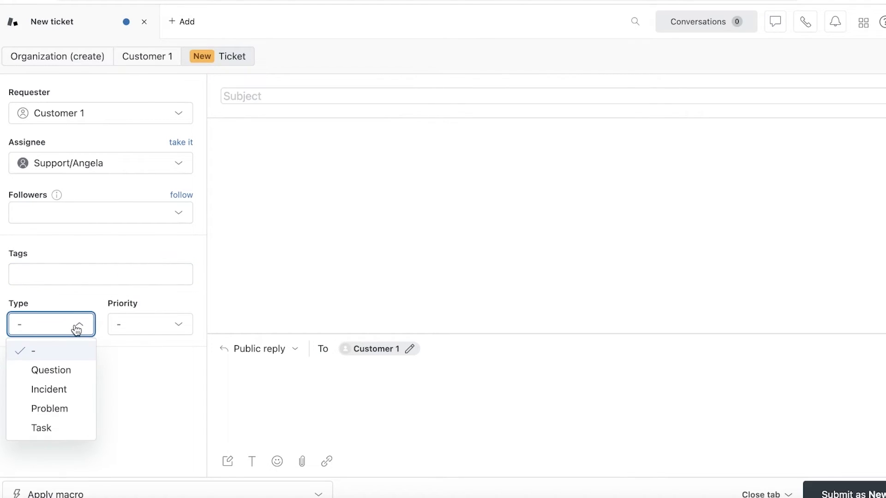
left_click(118, 324)
left_click(86, 333)
left_click(73, 373)
left_click(115, 332)
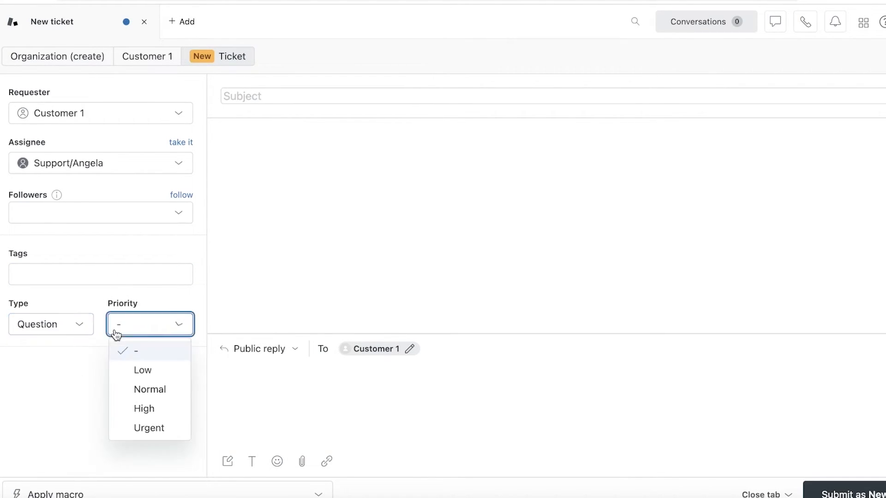
left_click(136, 395)
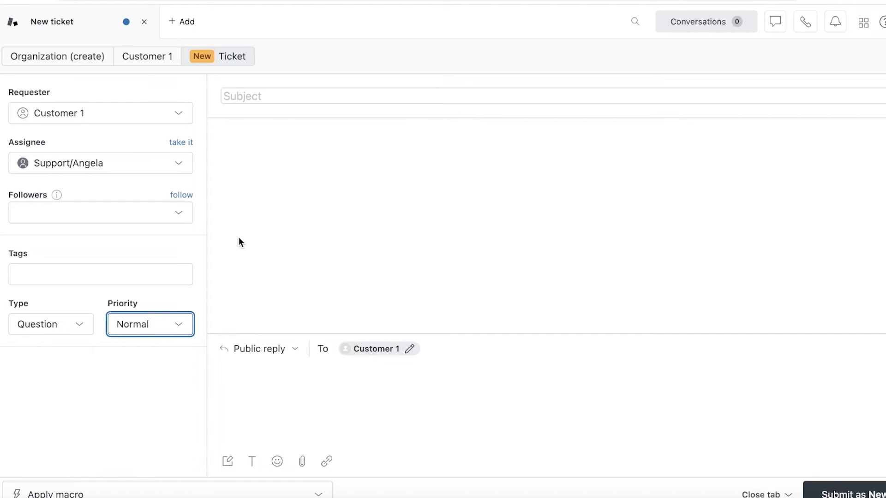
Give the ticket the subject "How to use the dryer in this washing machine?" and submit it.
left_click(257, 91)
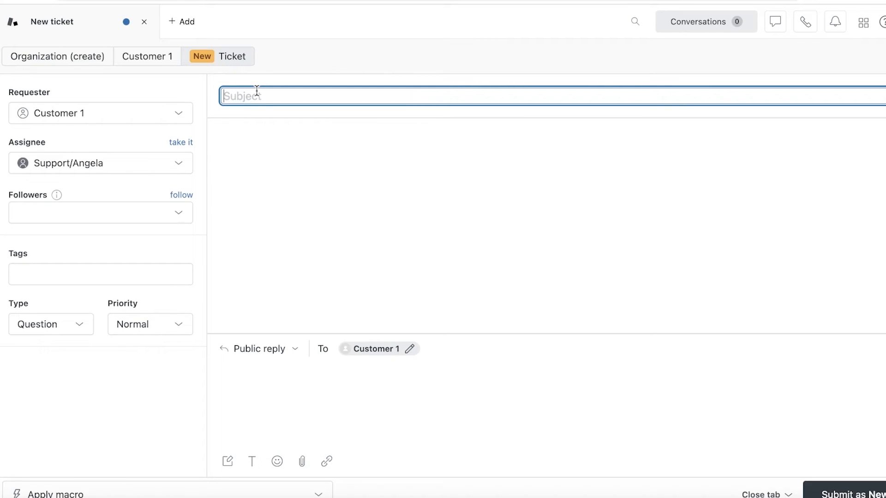
type("How to use the dryer in this washing machine?")
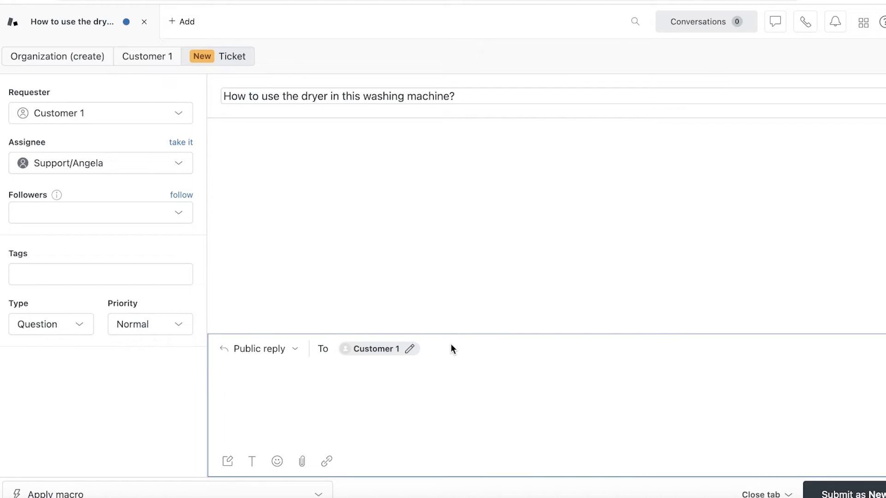
left_click(288, 367)
left_click(274, 348)
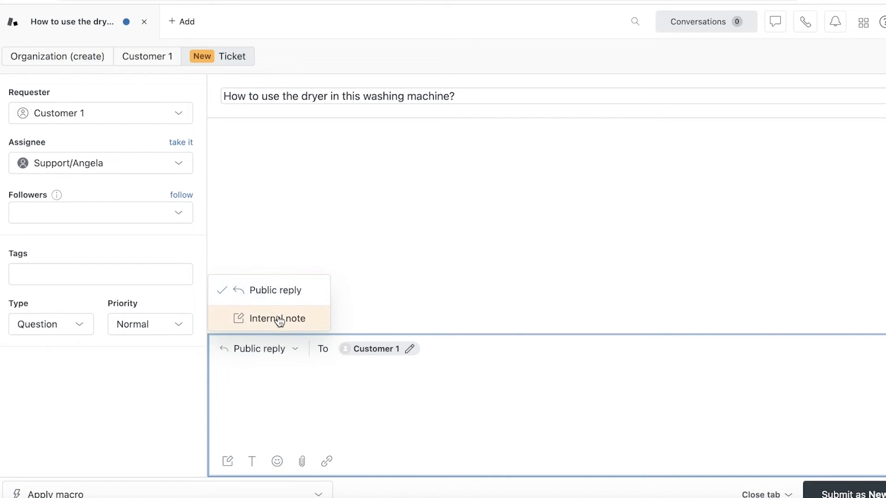
left_click(843, 495)
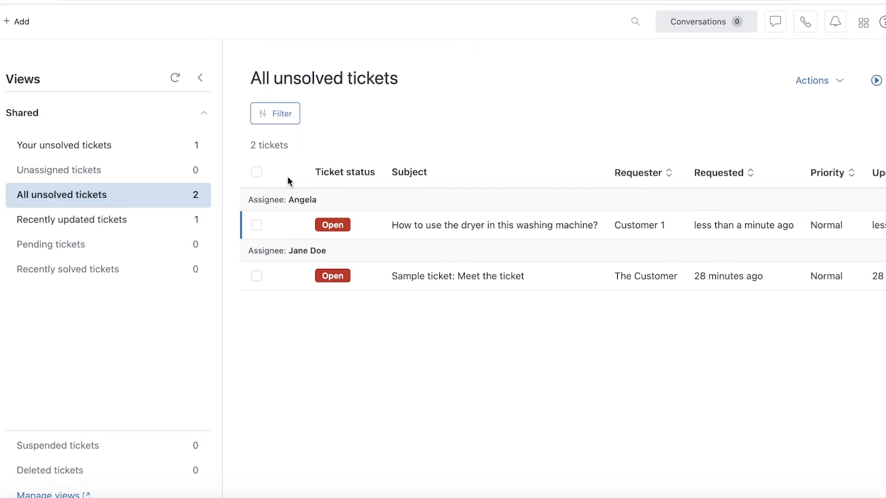
Examine the assignee, tag and priority options in the bulk update form for the dryer question ticket, and close the form.
left_click(256, 225)
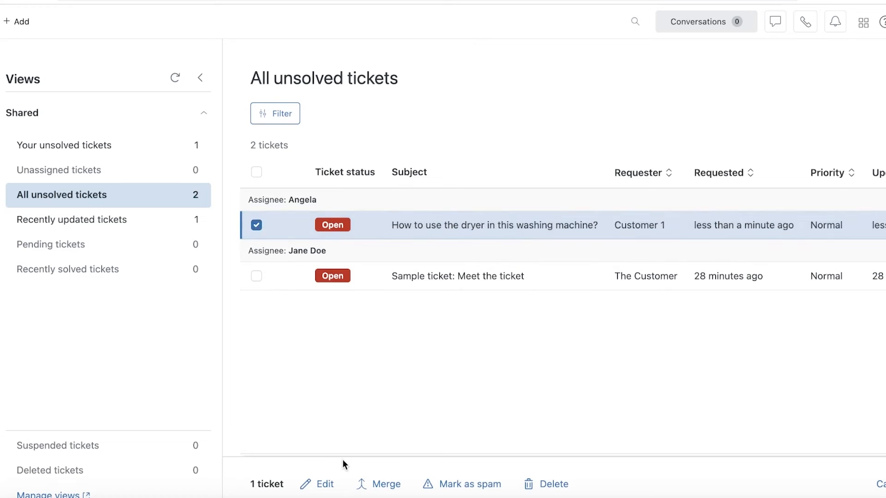
left_click(330, 490)
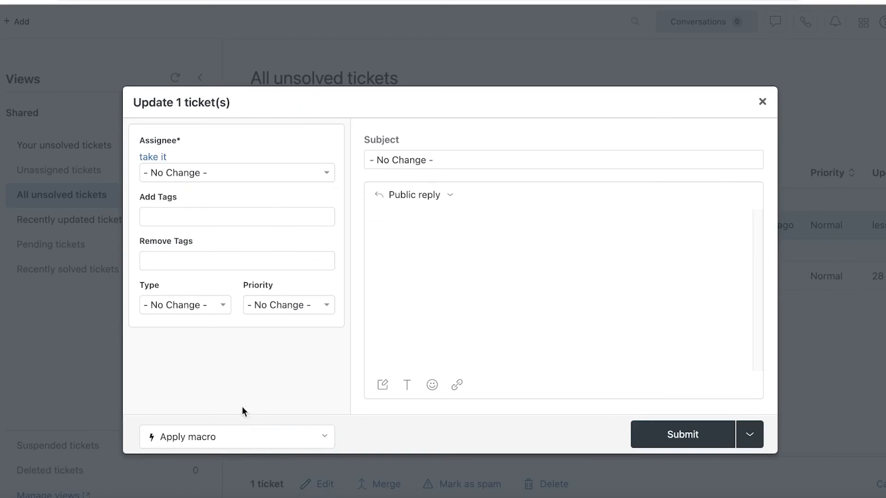
left_click(270, 174)
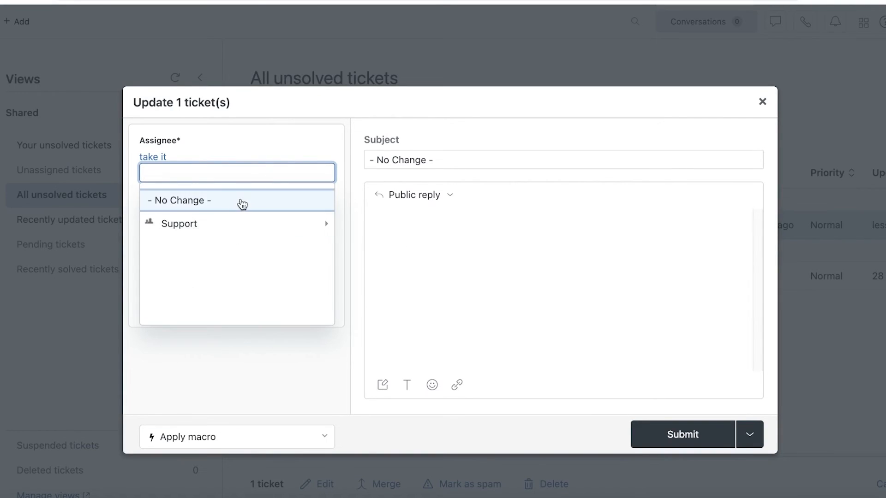
left_click(241, 200)
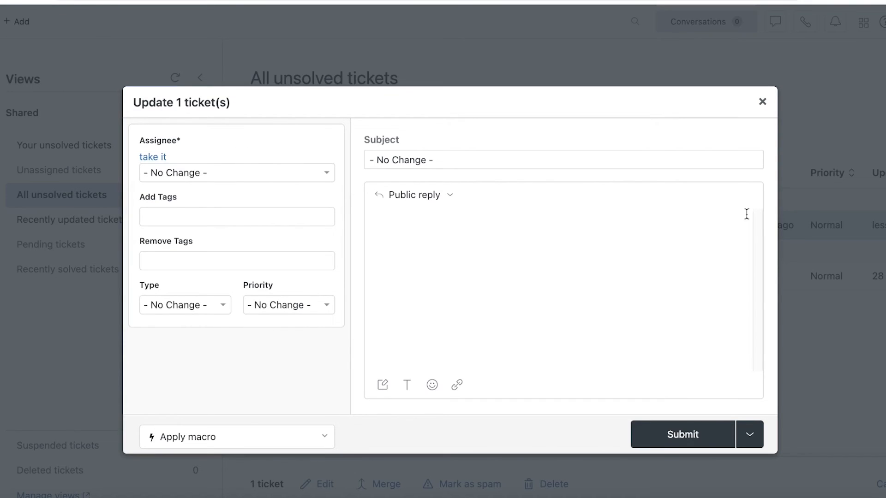
left_click(166, 263)
left_click(282, 307)
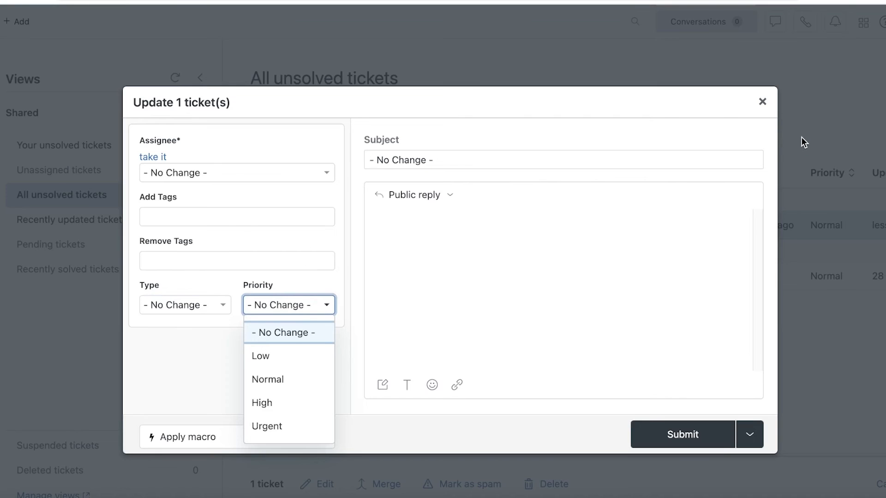
left_click(838, 150)
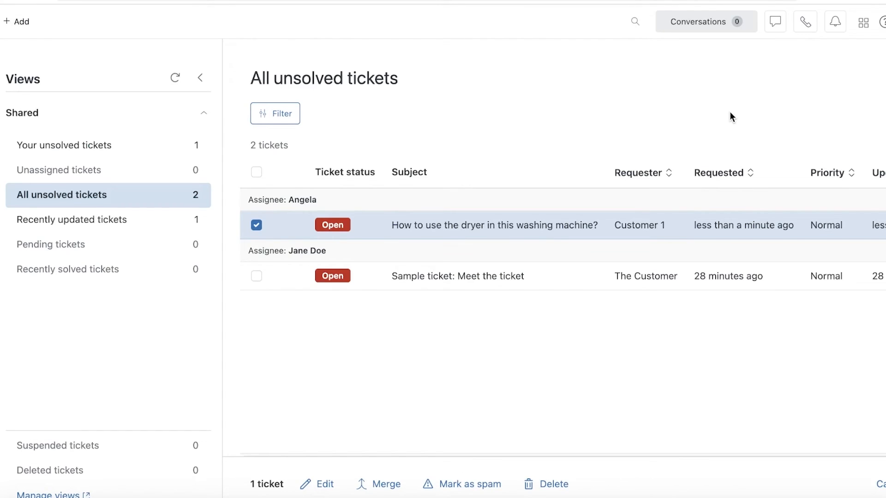
Open the dryer question ticket and write the public reply "Hey we have.... tutorial...".
left_click(641, 229)
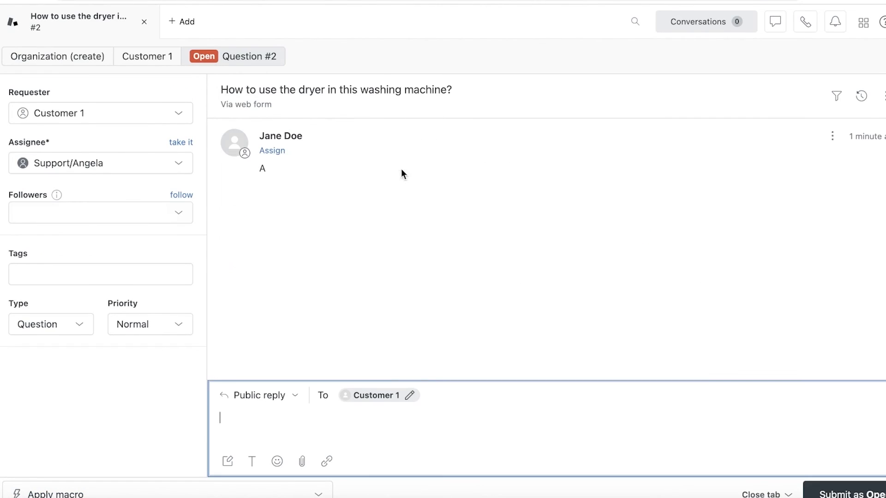
left_click(456, 321)
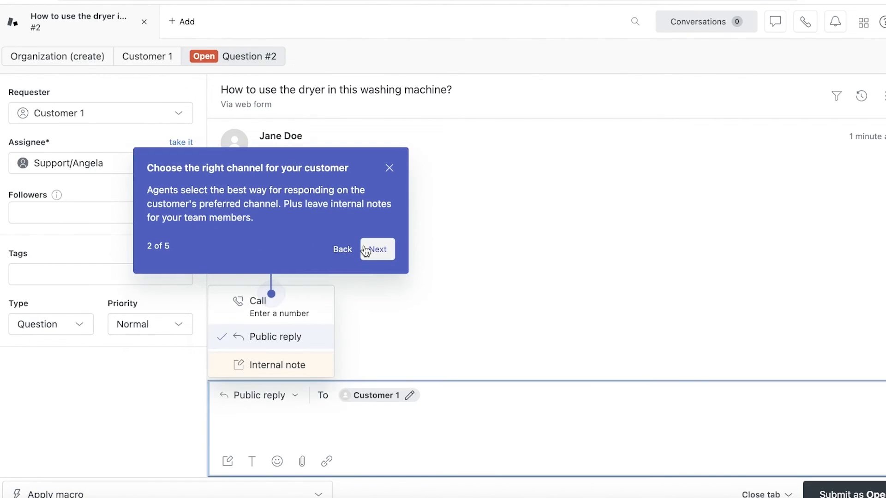
left_click(367, 245)
left_click(322, 417)
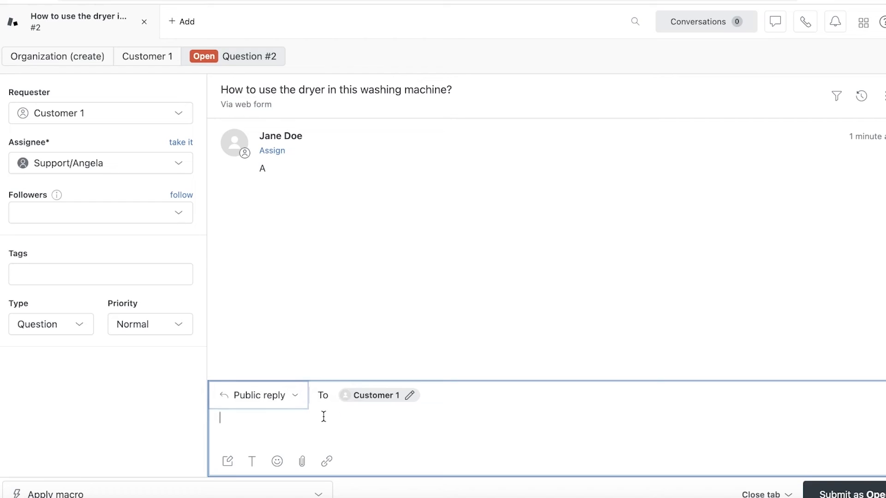
type("A")
key("BackSpace")
type("A")
key("BackSpace")
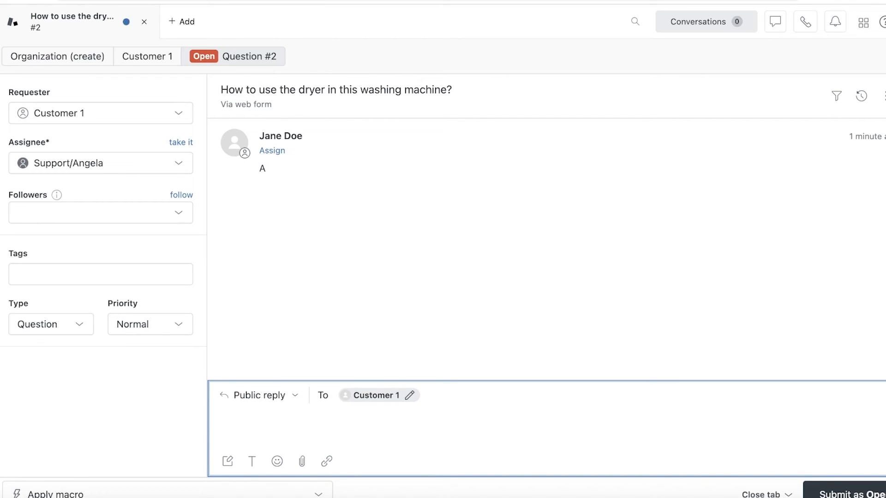
type("Hey we have.... tutorial...")
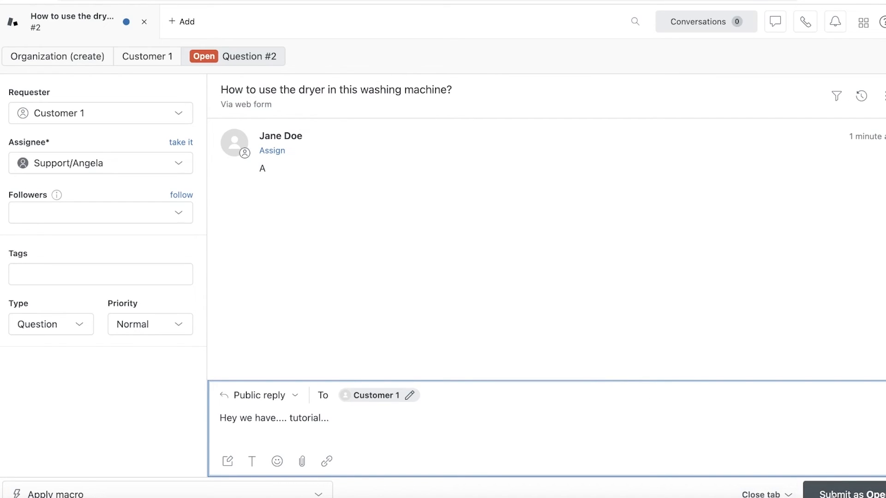
Submit the ticket as Solved with the Close tab option and open the Recently solved tickets view.
left_click(766, 494)
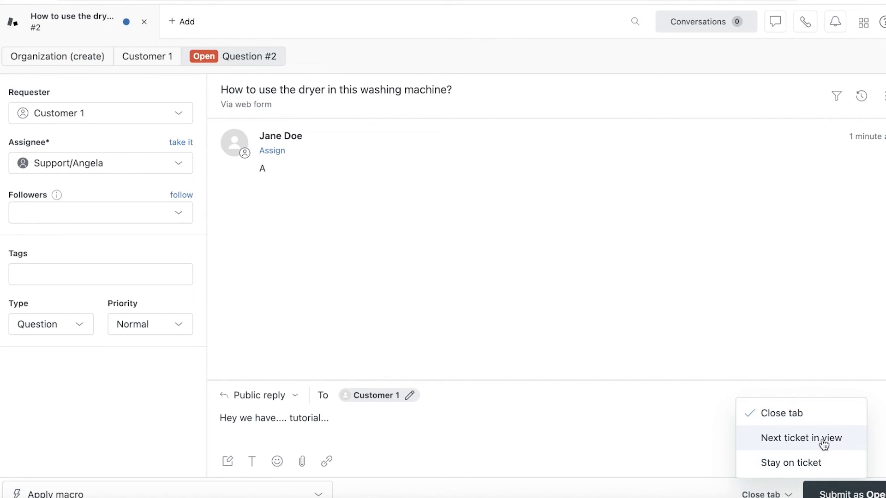
left_click(776, 413)
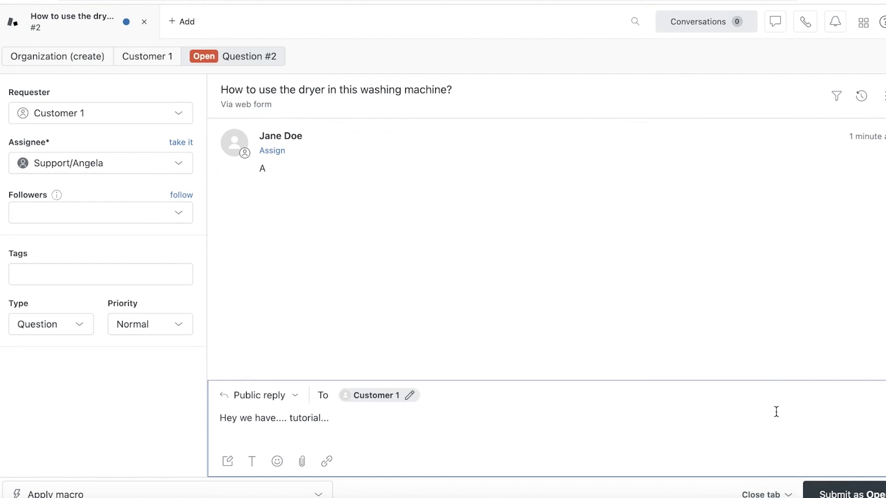
left_click(884, 494)
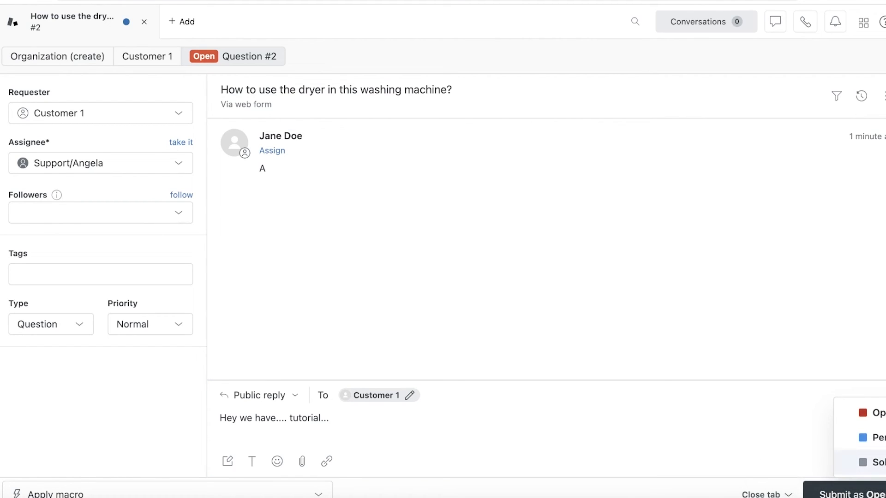
left_click(692, 438)
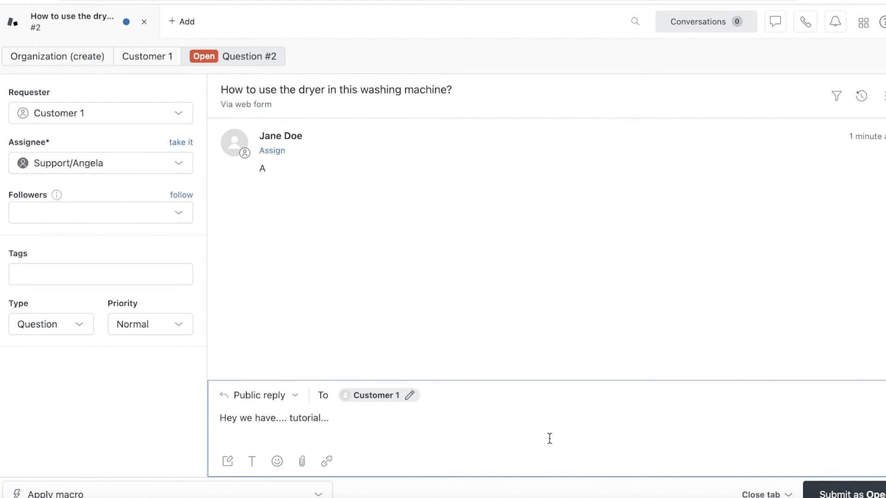
left_click(883, 493)
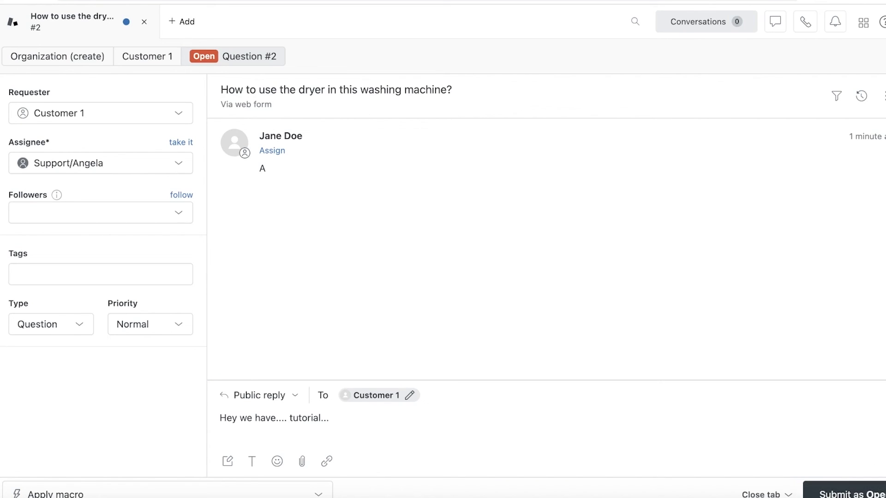
left_click(883, 494)
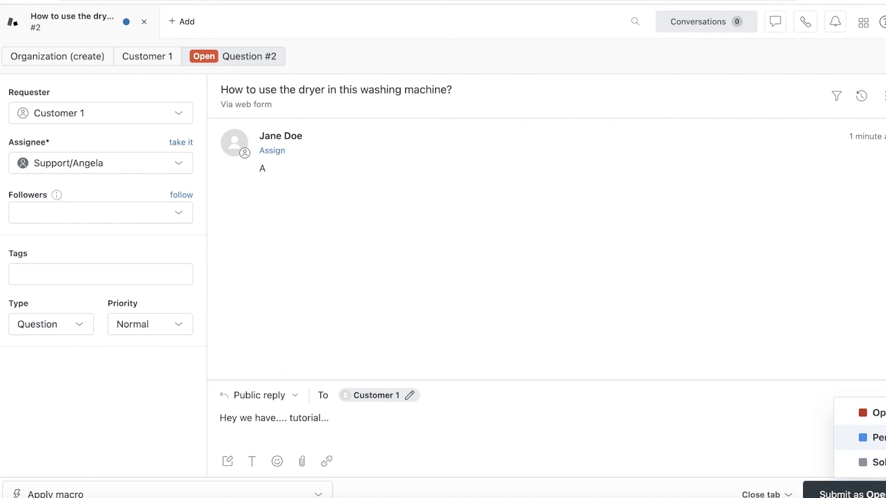
left_click(876, 462)
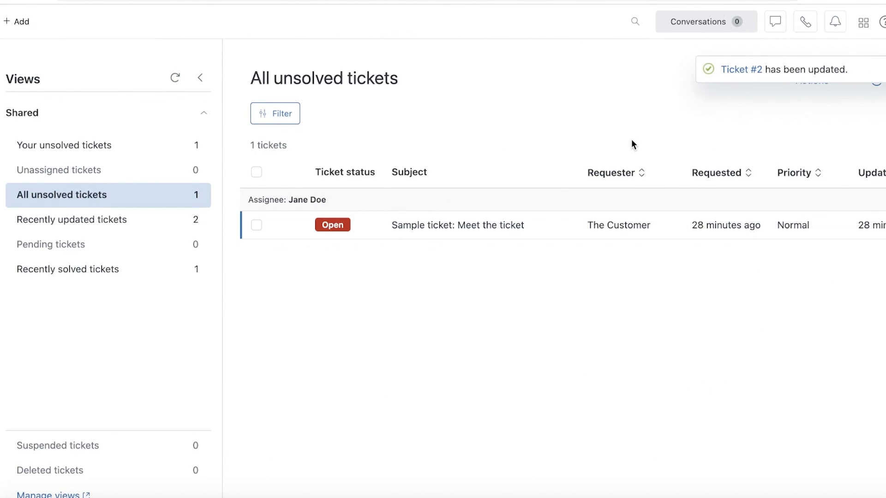
left_click(180, 279)
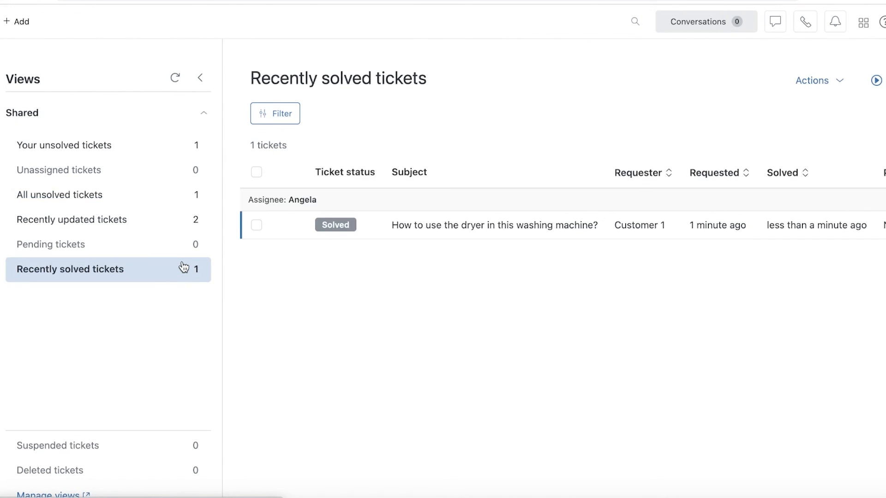